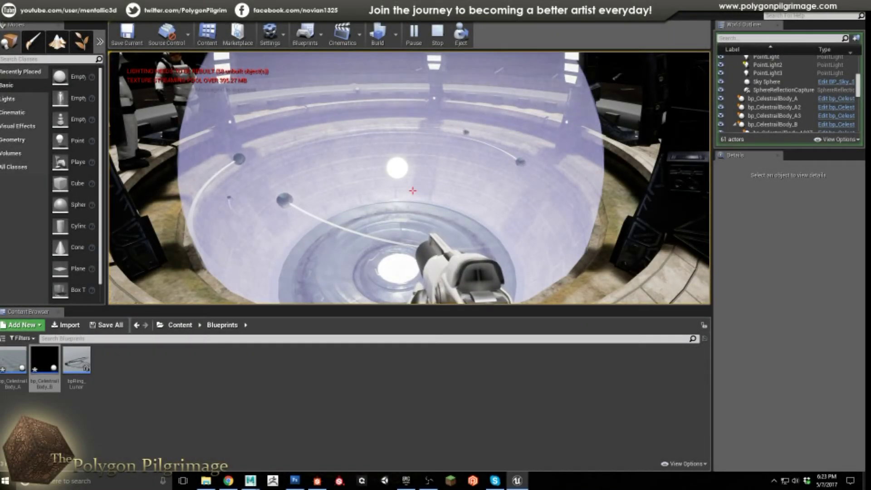
# Examine the holographic sphere, its orbiting bodies and the surrounding room by walking around the level in the full-screen play session.
pyautogui.press('F11')
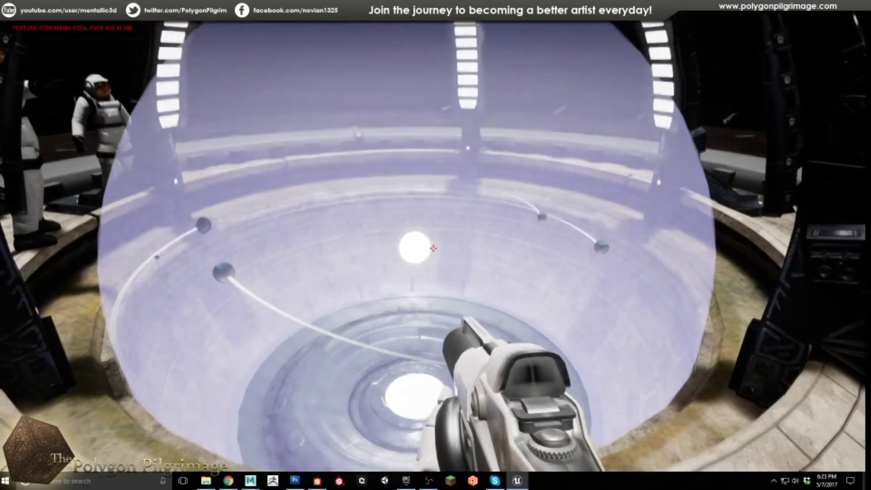
pyautogui.press('s')
pyautogui.press('d')
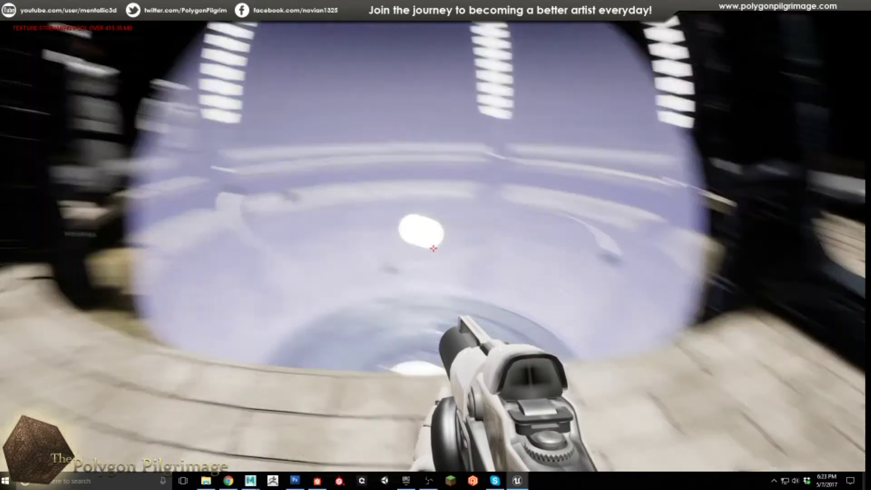
pyautogui.press('s')
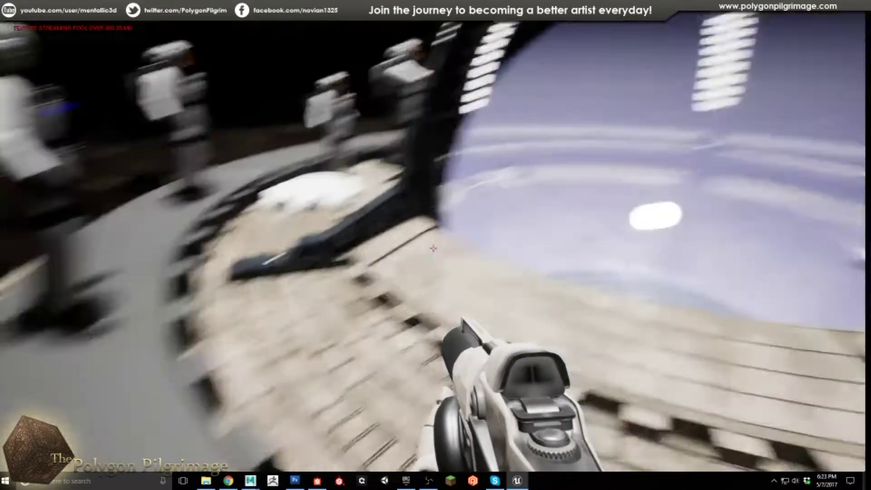
pyautogui.press('s')
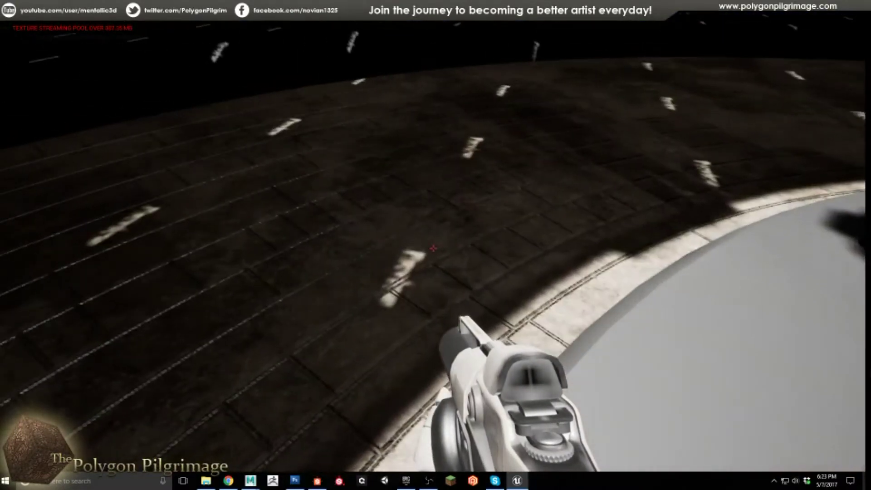
pyautogui.moveTo(434, 248)
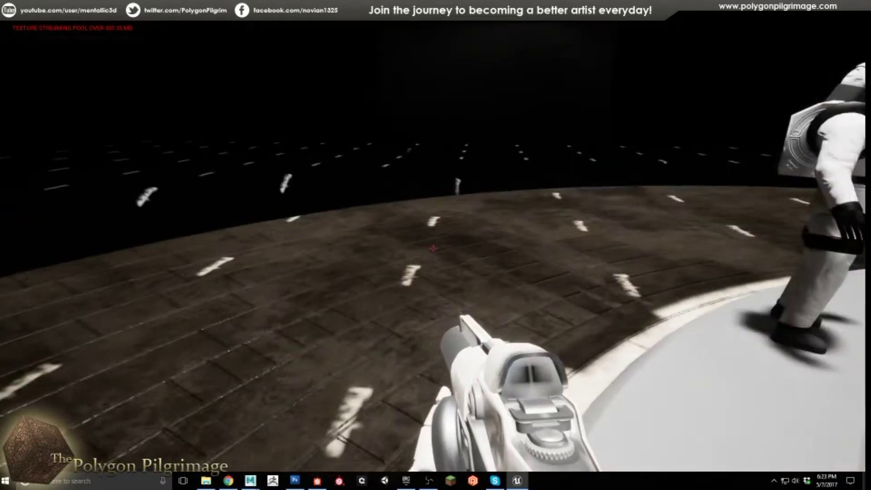
pyautogui.press('w')
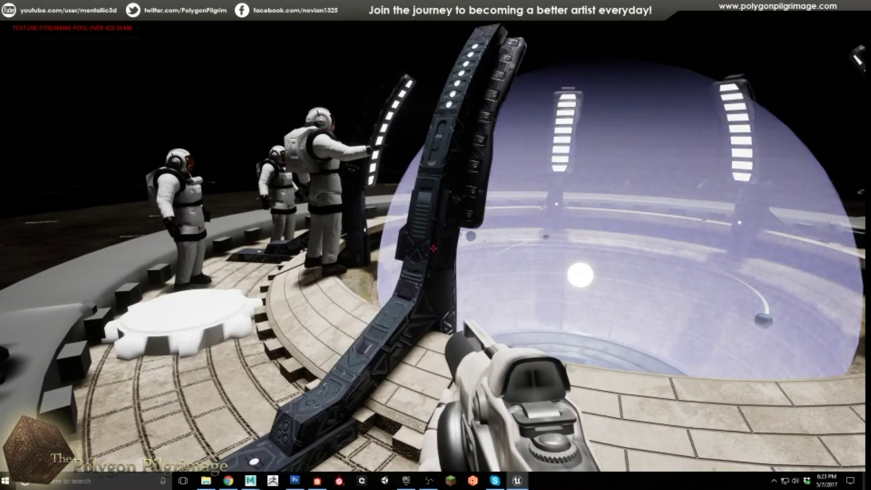
pyautogui.press('w')
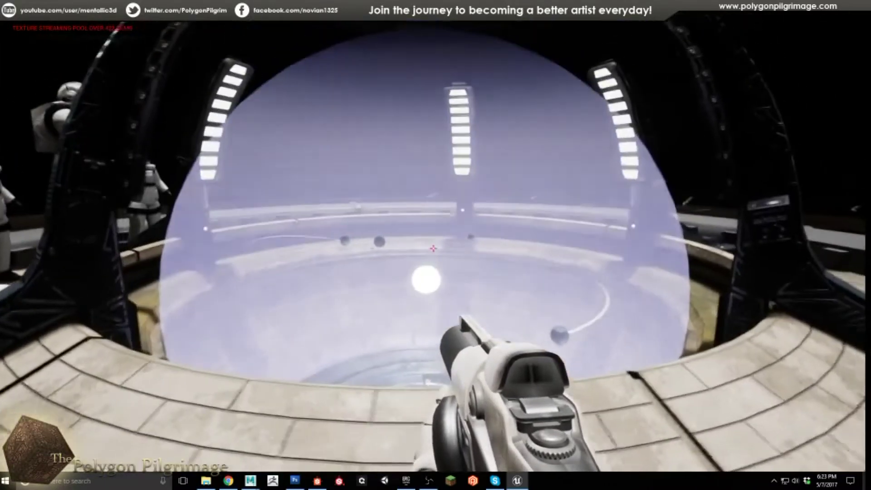
pyautogui.press('d')
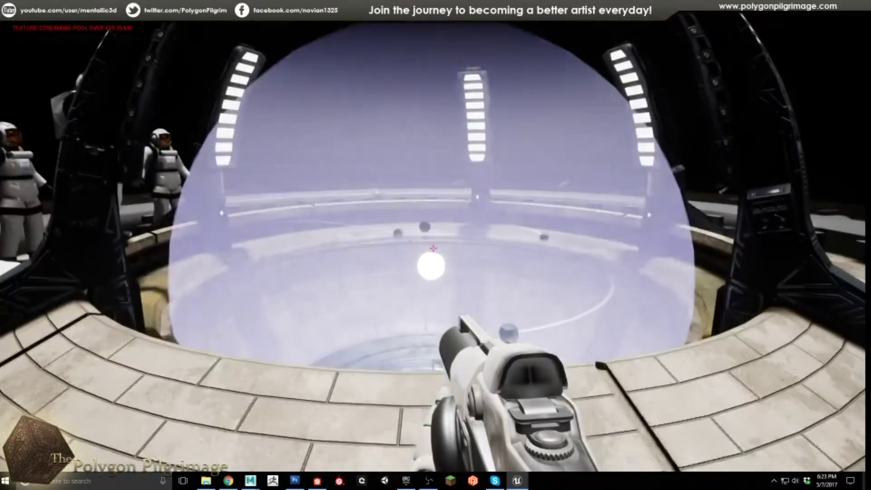
pyautogui.press('w')
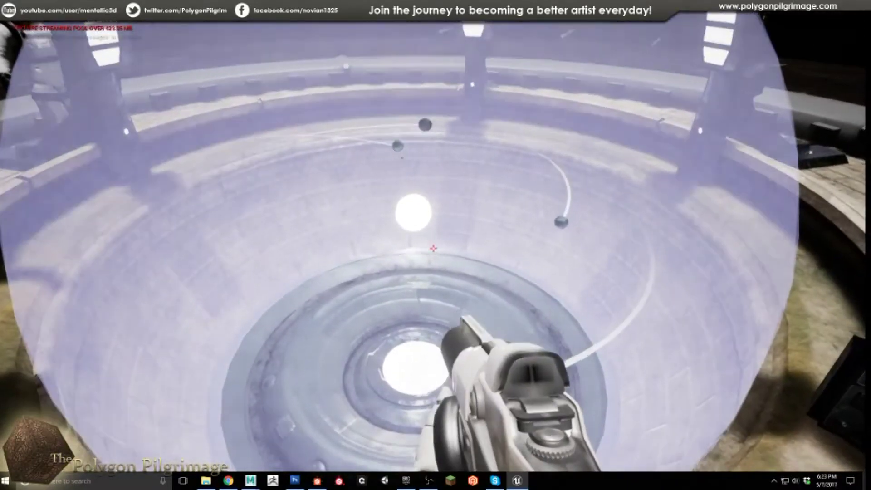
pyautogui.press('s')
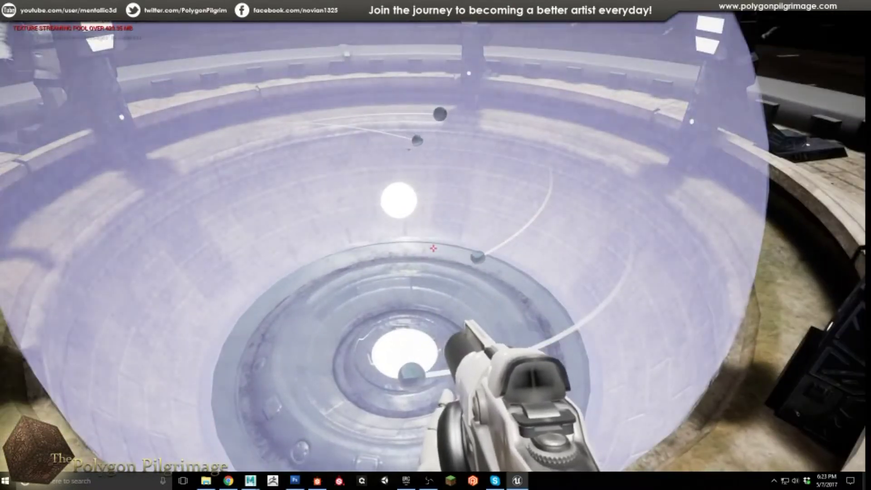
pyautogui.press('d')
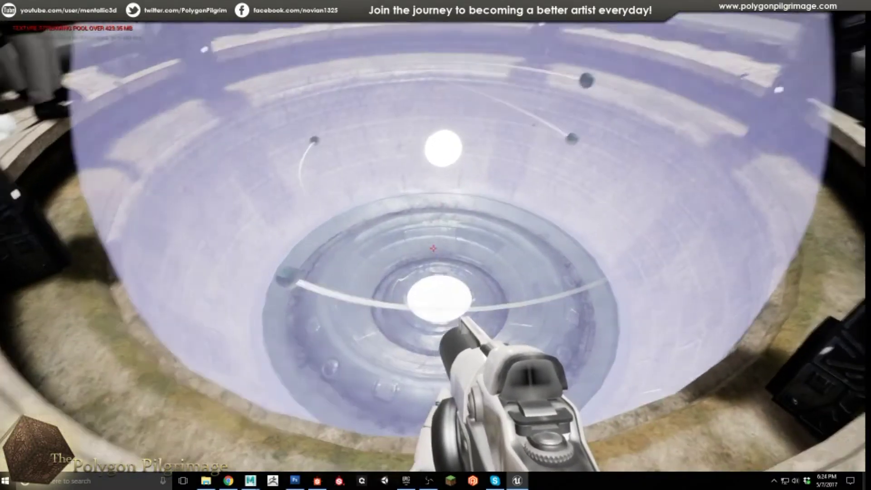
pyautogui.press('s')
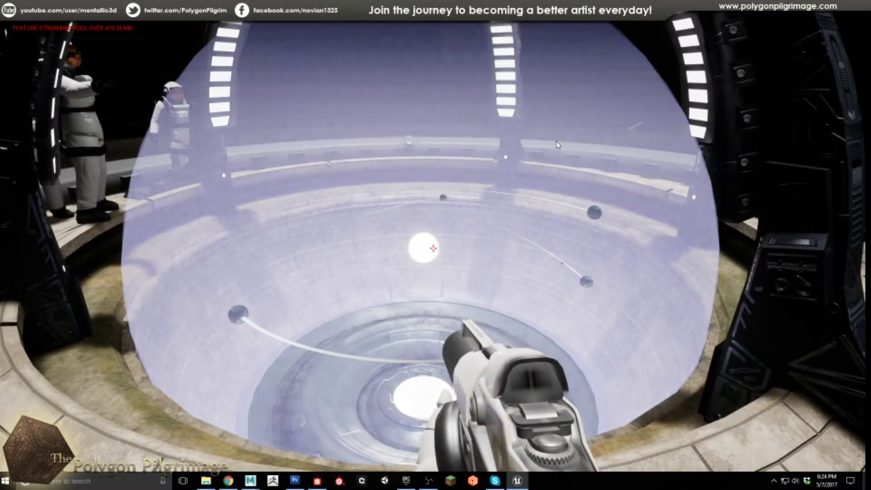
# End the play session and restore the viewport from full screen to the normal editor layout.
pyautogui.press('Escape')
pyautogui.press('g')
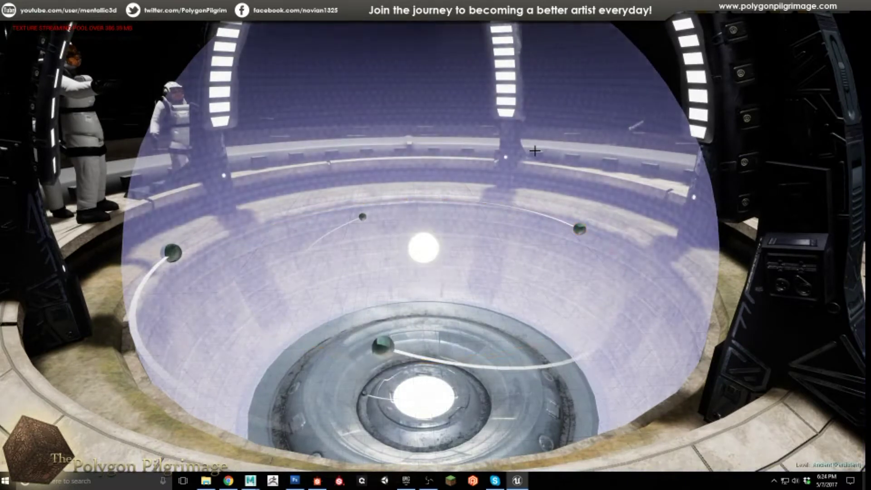
pyautogui.press('F11')
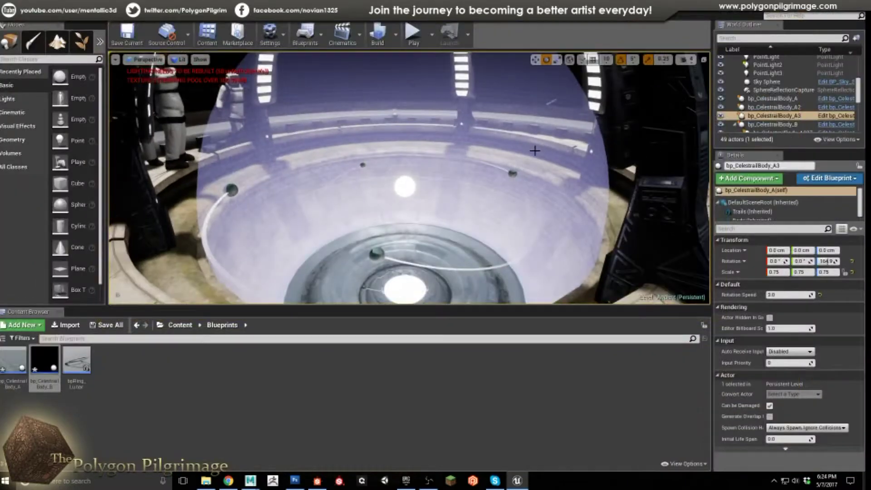
# Select the HoloSphereFlipped mesh around the hologram and open its mat_HoloSphere material.
pyautogui.press('s')
pyautogui.moveTo(414, 209); pyautogui.dragTo(401, 198, button='right')
pyautogui.press('w')
pyautogui.click(412, 201)
pyautogui.press('s')
pyautogui.press('a')
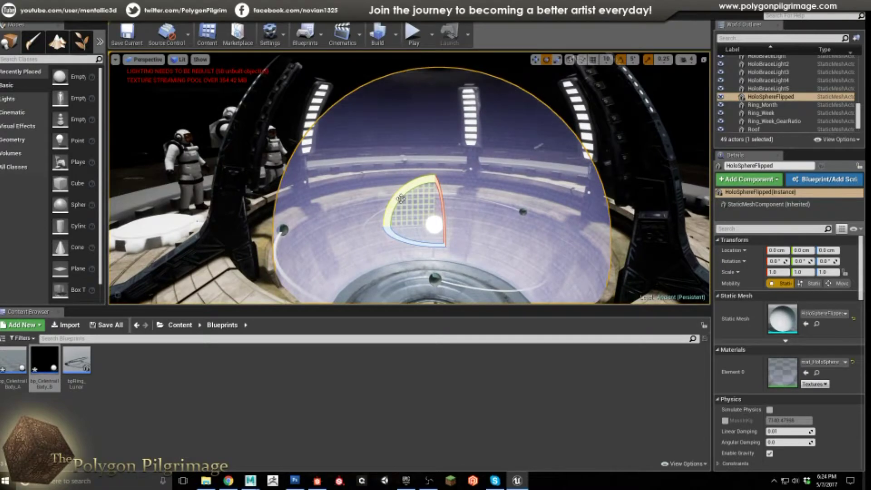
pyautogui.moveTo(453, 193); pyautogui.dragTo(449, 195, button='right')
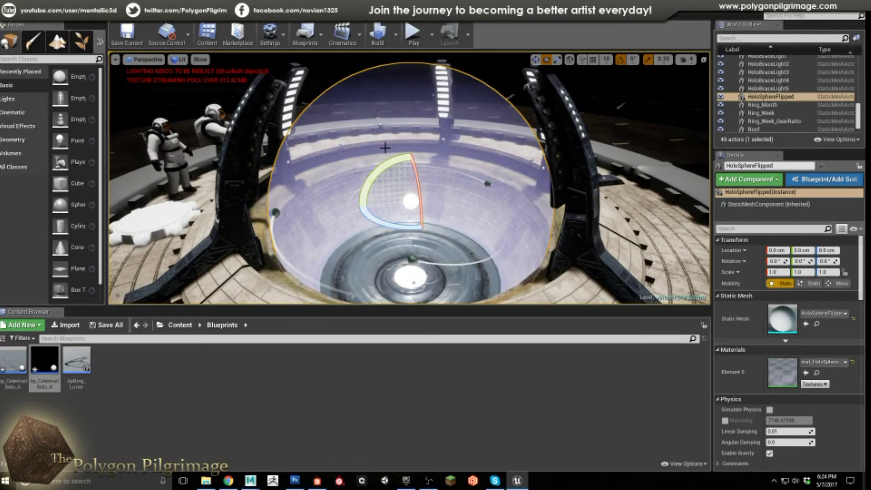
pyautogui.moveTo(404, 176); pyautogui.dragTo(380, 157, button='right')
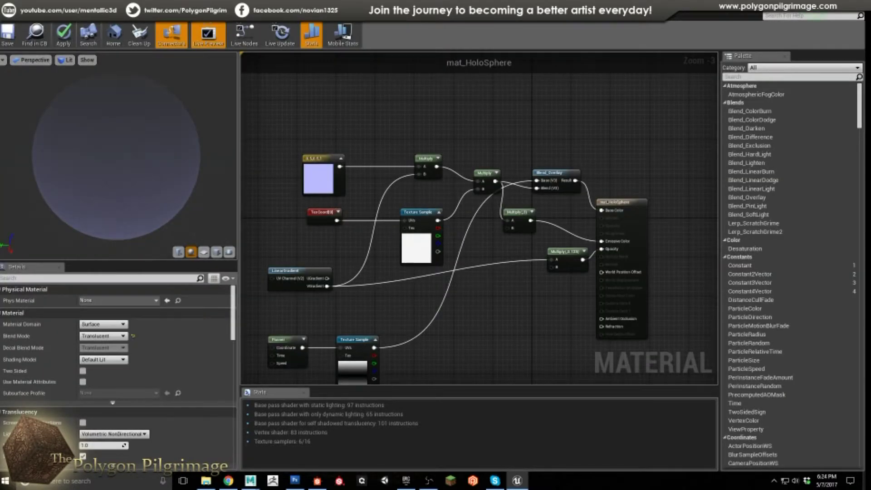
# Inspect how the constant colour node and the LinearGradient feed the first Multiply node in the mat_HoloSphere graph.
pyautogui.moveTo(448, 251); pyautogui.dragTo(456, 212, button='right')
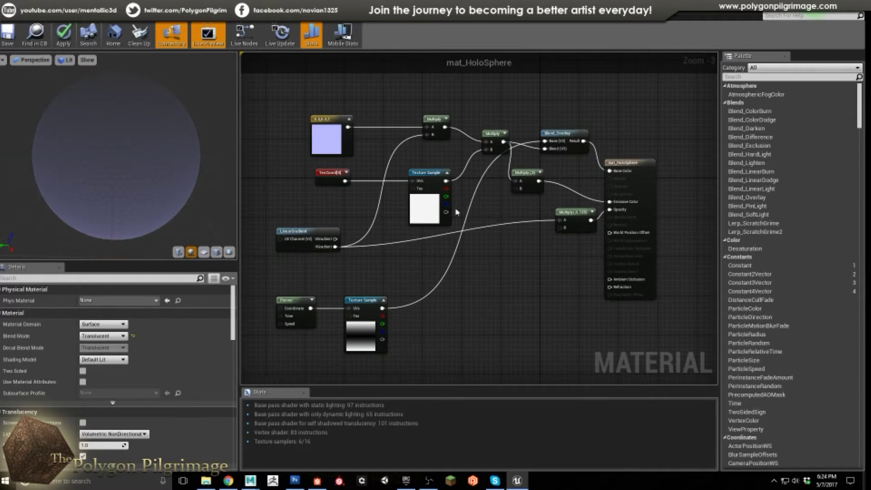
pyautogui.click(335, 125)
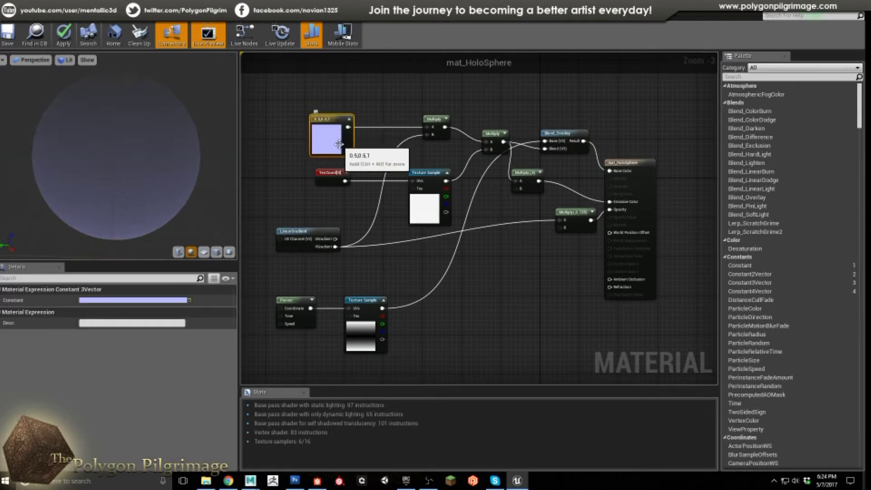
pyautogui.click(434, 122)
pyautogui.click(304, 248)
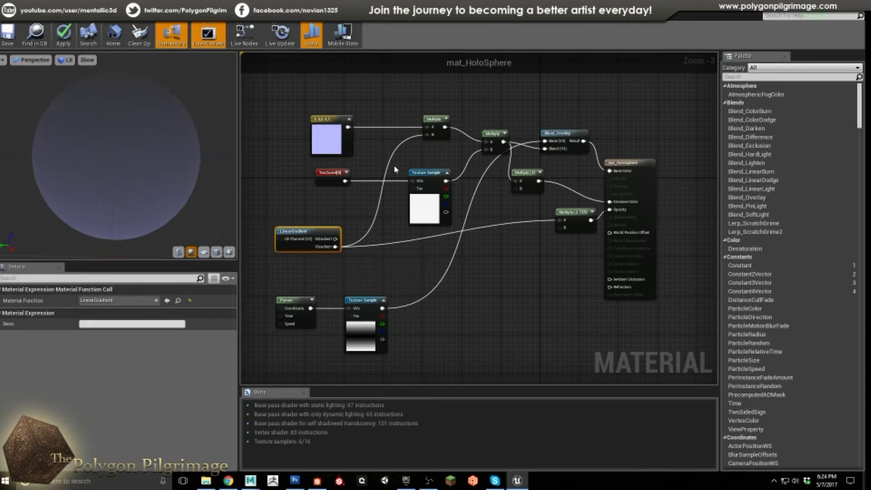
pyautogui.moveTo(495, 229); pyautogui.dragTo(472, 249, button='right')
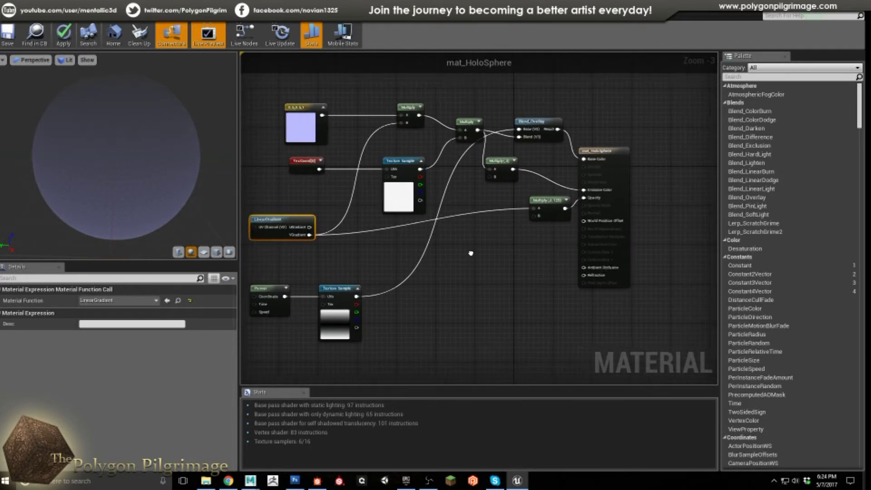
# Inspect the HexGrid texture used by the upper Texture Sample, and the tiling settings of its TexCoord node.
pyautogui.moveTo(409, 173); pyautogui.dragTo(398, 173)
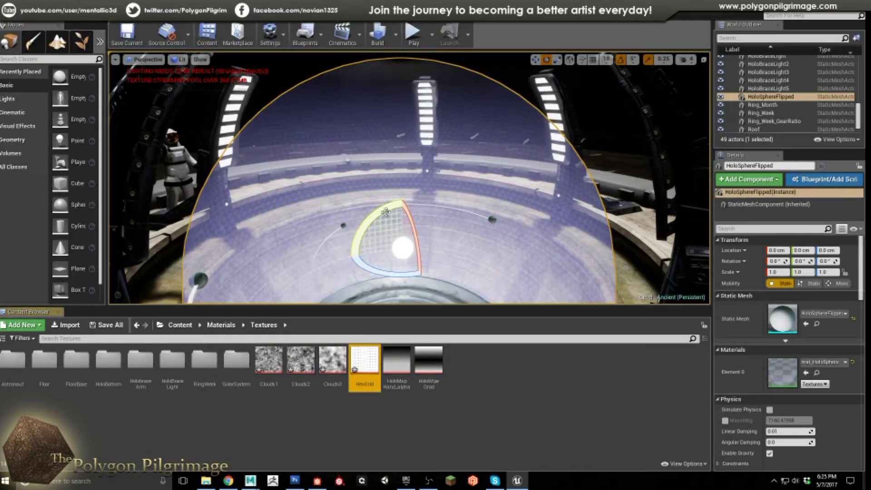
pyautogui.doubleClick(364, 365)
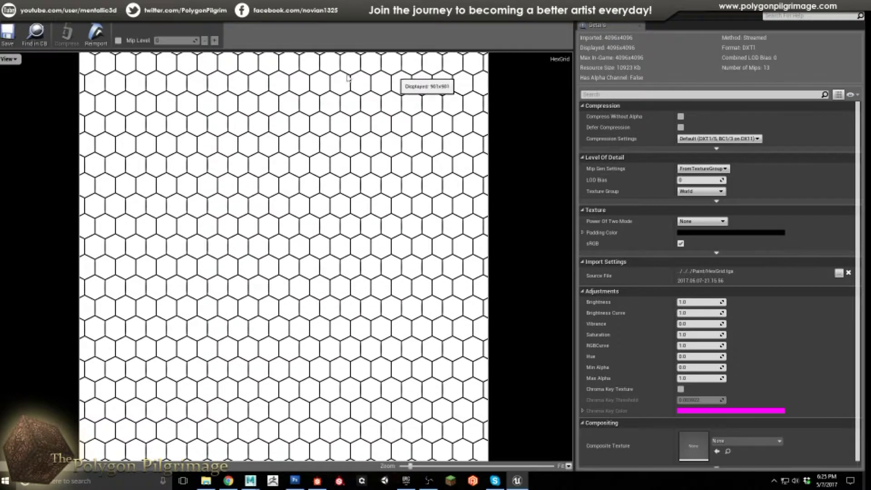
pyautogui.click(171, 23)
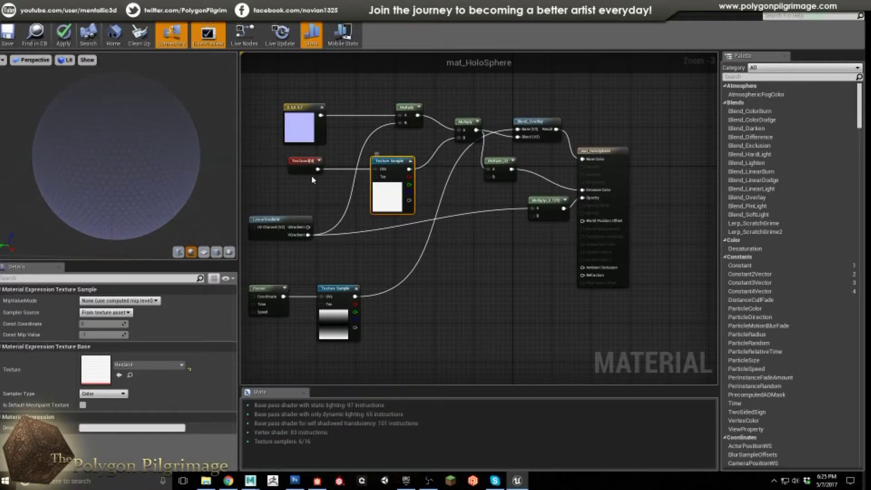
pyautogui.click(304, 165)
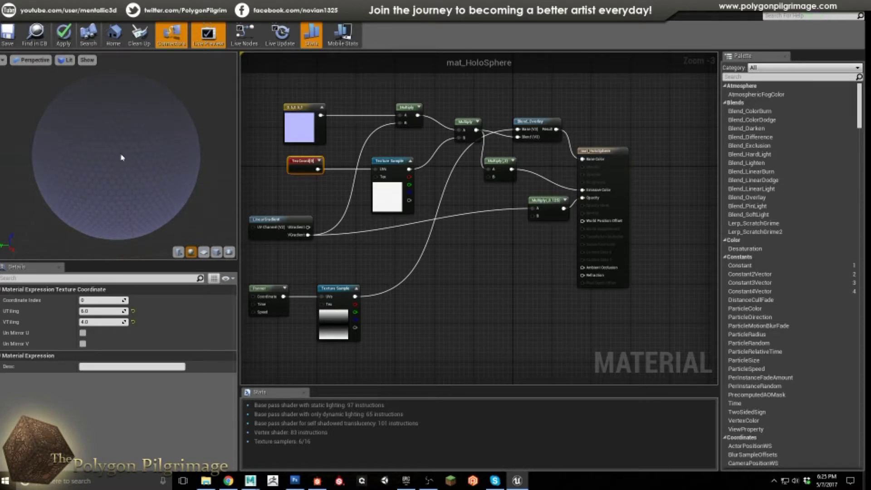
# Inspect the Multiply node combining colour and grid, and the two Multiply nodes driving Emissive Color and Opacity.
pyautogui.click(466, 119)
pyautogui.moveTo(467, 120); pyautogui.dragTo(462, 124)
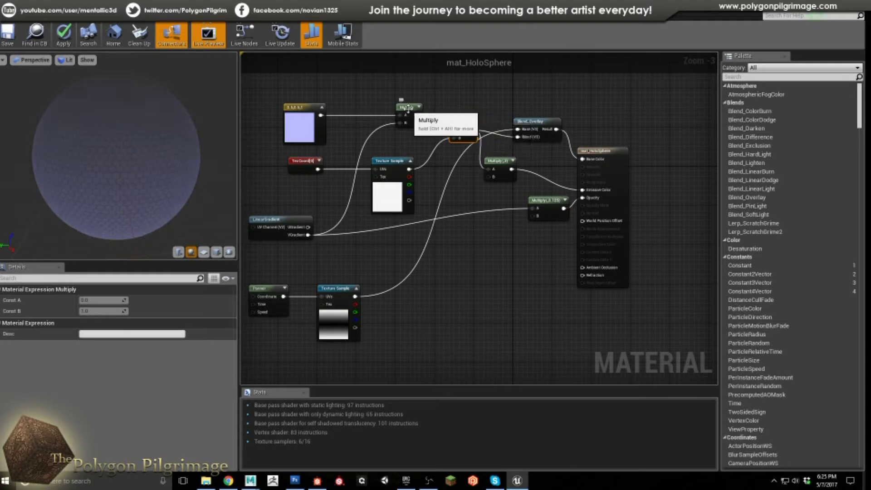
pyautogui.moveTo(539, 159); pyautogui.dragTo(559, 160, button='right')
pyautogui.moveTo(515, 166); pyautogui.dragTo(524, 166)
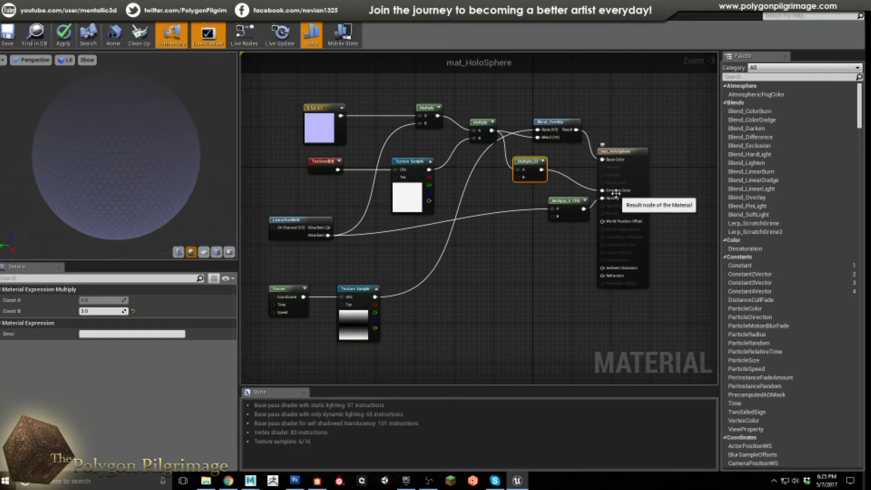
pyautogui.moveTo(568, 204); pyautogui.dragTo(553, 210)
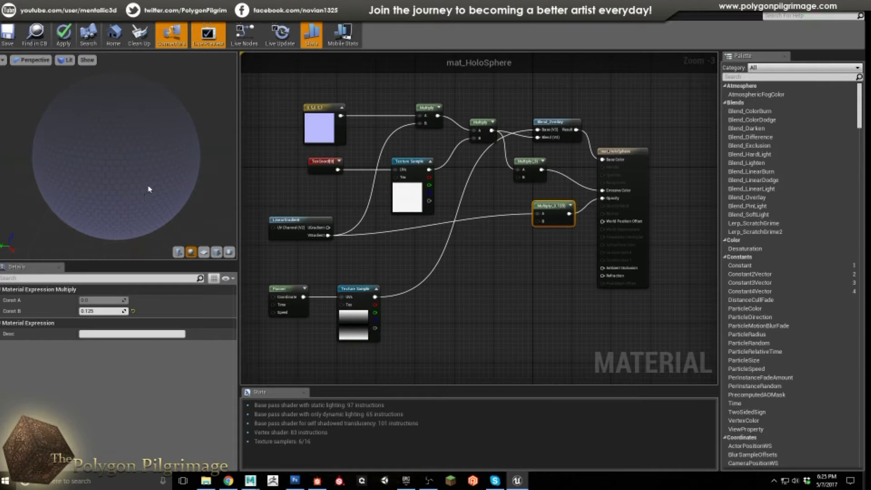
# Inspect the Panner, HoloWipeGrad Texture Sample and Blend_Overlay nodes, and check the material's effect on the sphere in the level.
pyautogui.click(287, 291)
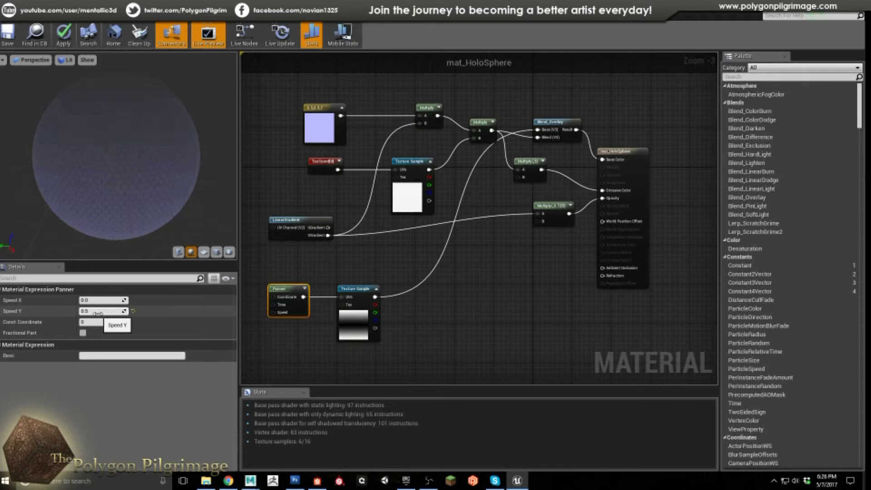
pyautogui.click(366, 288)
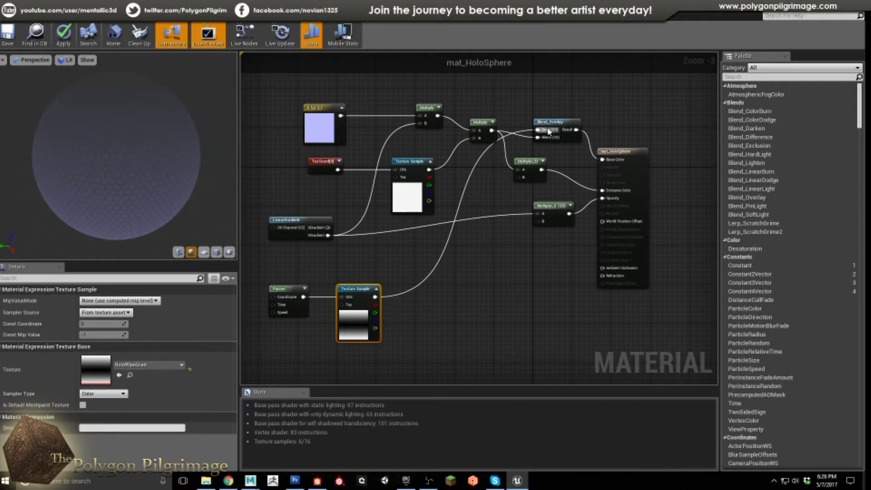
pyautogui.moveTo(543, 135); pyautogui.dragTo(542, 130)
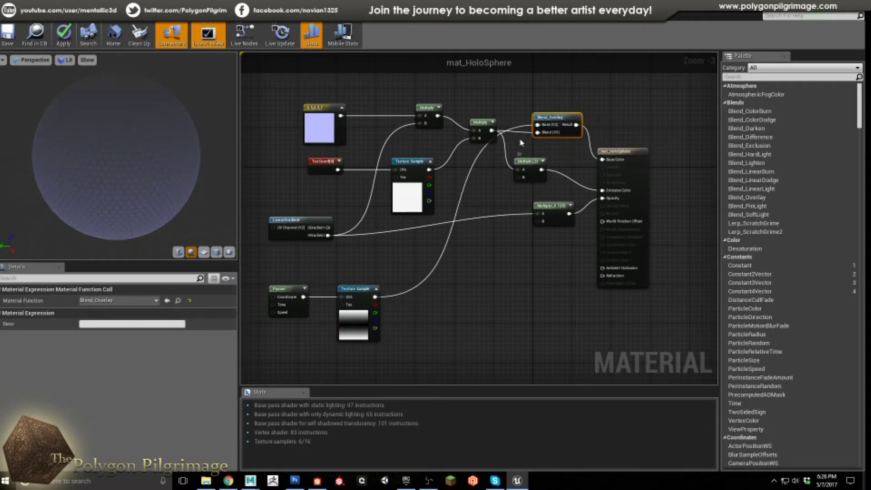
pyautogui.scroll(1, 484, 128)
pyautogui.click(481, 126)
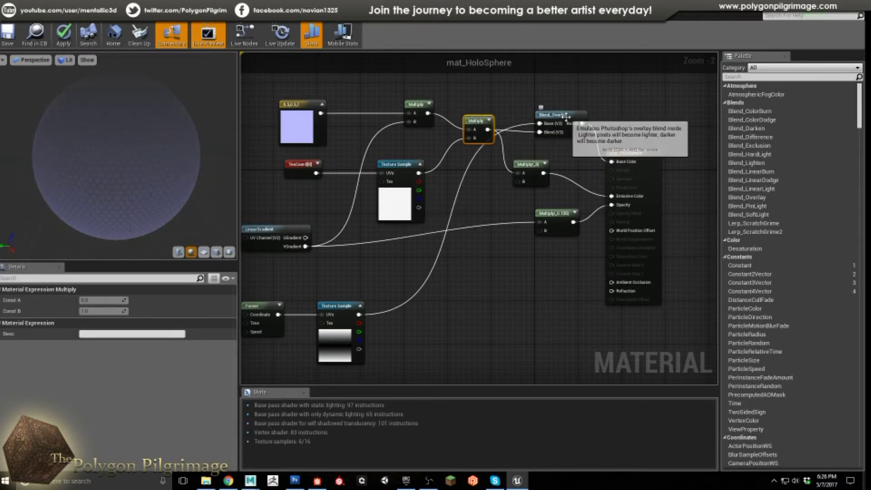
pyautogui.click(556, 133)
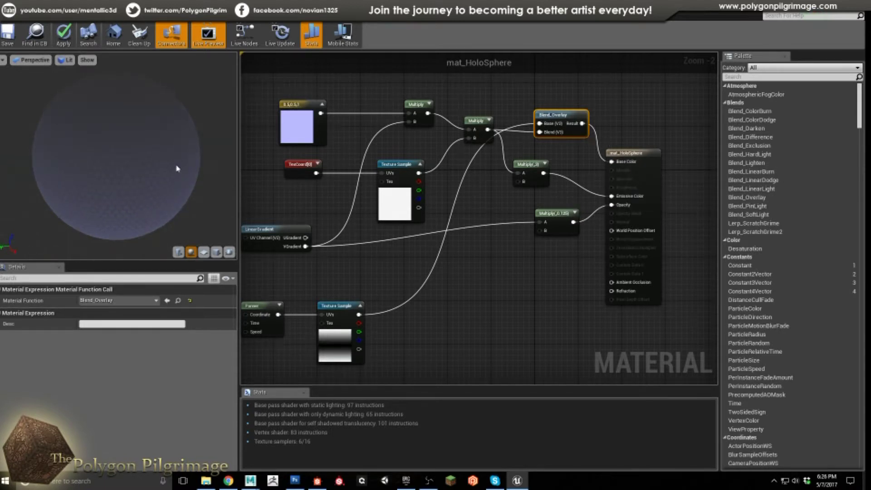
pyautogui.moveTo(489, 273); pyautogui.dragTo(533, 272, button='right')
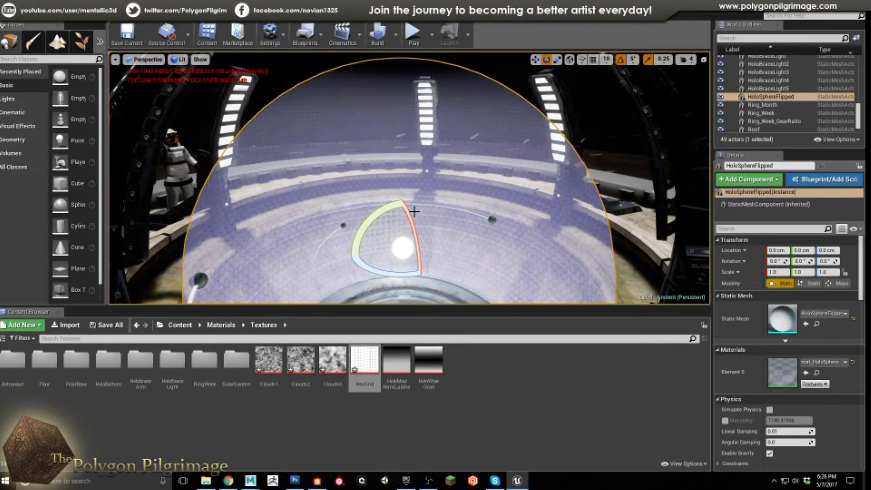
pyautogui.moveTo(412, 210); pyautogui.dragTo(413, 241, button='right')
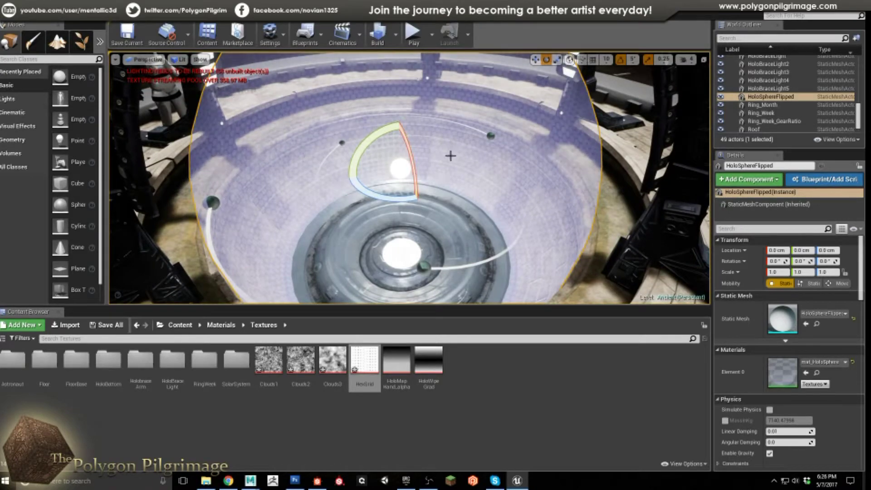
# Examine the glowing sun and its surface up close at the centre of the holographic sphere in the level.
pyautogui.moveTo(451, 155); pyautogui.dragTo(448, 142, button='right')
pyautogui.press('w')
pyautogui.press('s')
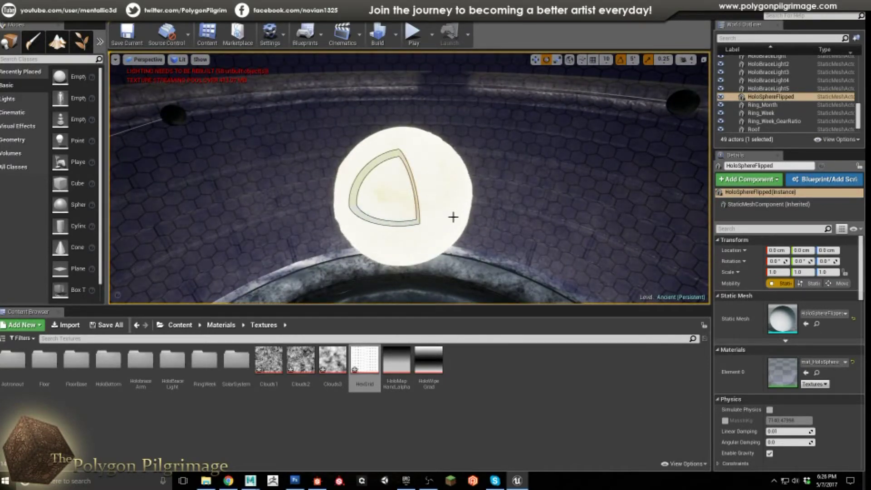
pyautogui.press('s')
pyautogui.moveTo(454, 226)
pyautogui.mouseDown(button='right')
pyautogui.moveTo(421, 232)
pyautogui.moveTo(465, 232)
pyautogui.moveTo(455, 234)
pyautogui.mouseUp(button='right')
pyautogui.press('w')
pyautogui.press('s')
pyautogui.press('w')
pyautogui.press('s')
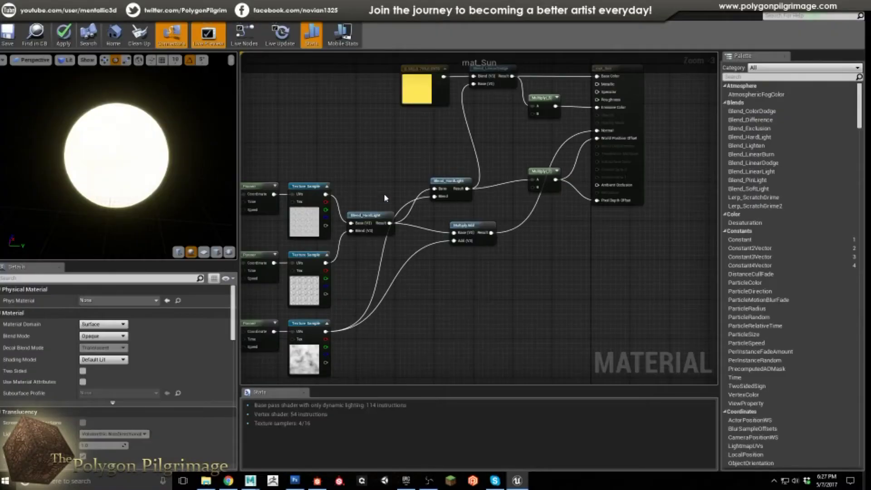
# Inspect the output side of the mat_Sun graph and the Const B value of the Multiply node driving Emissive Color.
pyautogui.moveTo(426, 207); pyautogui.dragTo(315, 240, button='right')
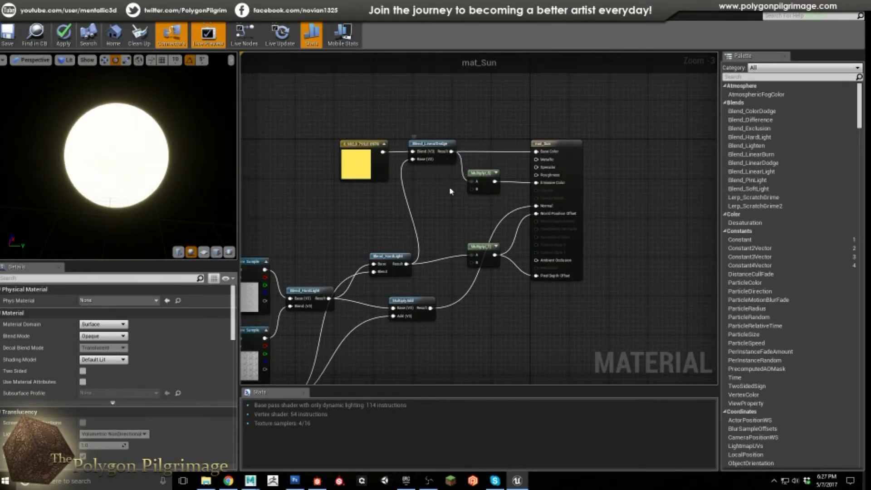
pyautogui.scroll(1, 452, 186)
pyautogui.moveTo(348, 213); pyautogui.dragTo(442, 137, button='right')
pyautogui.moveTo(408, 201); pyautogui.dragTo(352, 228, button='right')
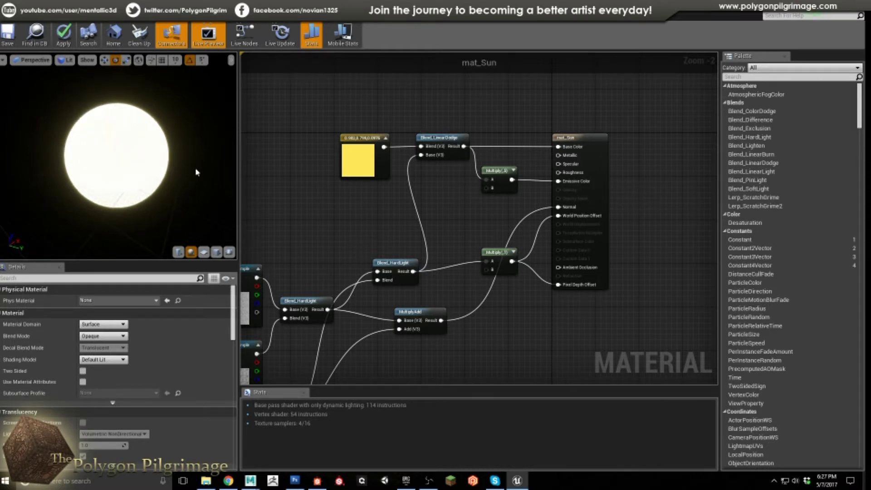
pyautogui.click(492, 171)
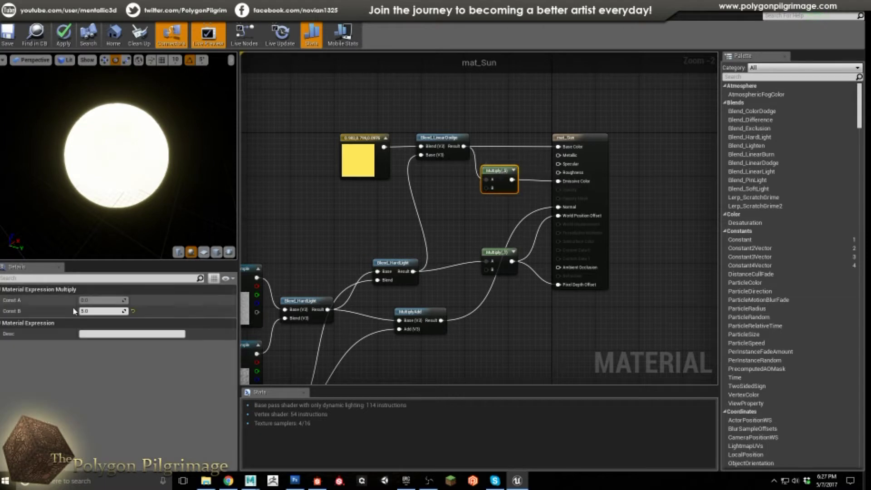
pyautogui.click(85, 310)
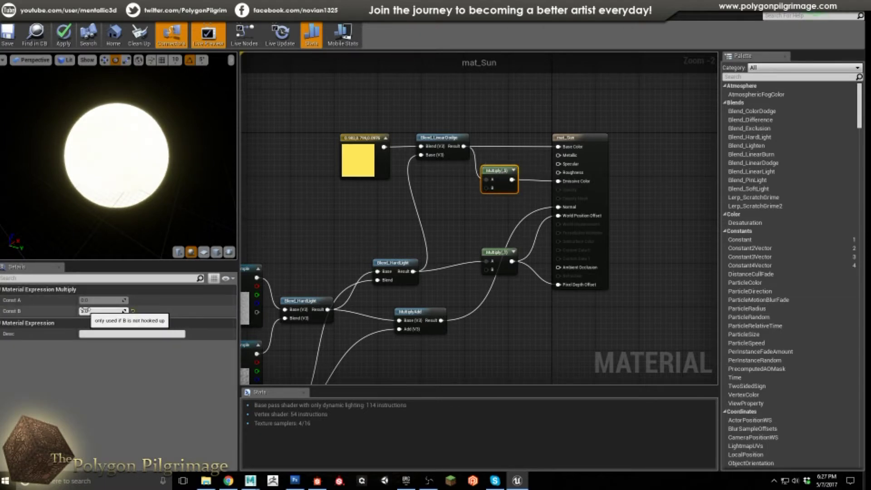
pyautogui.moveTo(160, 168); pyautogui.dragTo(179, 155)
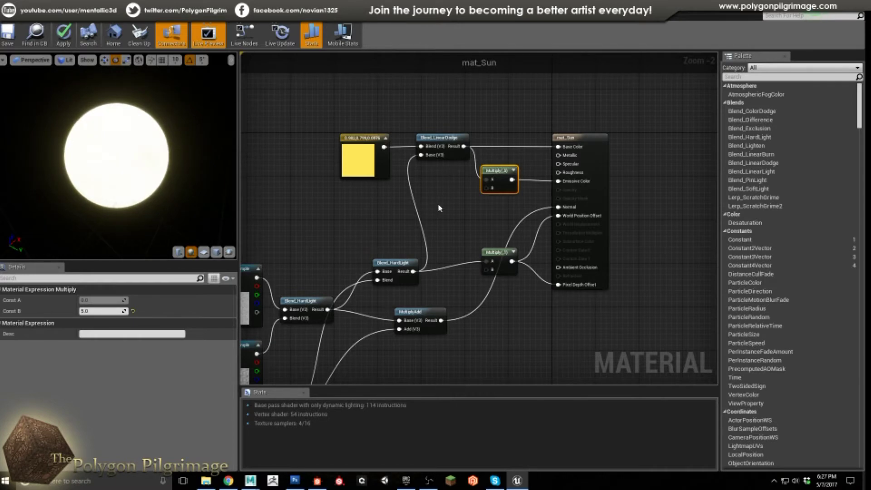
# Inspect the tiling of the TexCoord node and the X and Y speeds of the two Panner nodes it feeds.
pyautogui.moveTo(361, 222); pyautogui.dragTo(474, 214, button='right')
pyautogui.moveTo(390, 251); pyautogui.dragTo(387, 109, button='right')
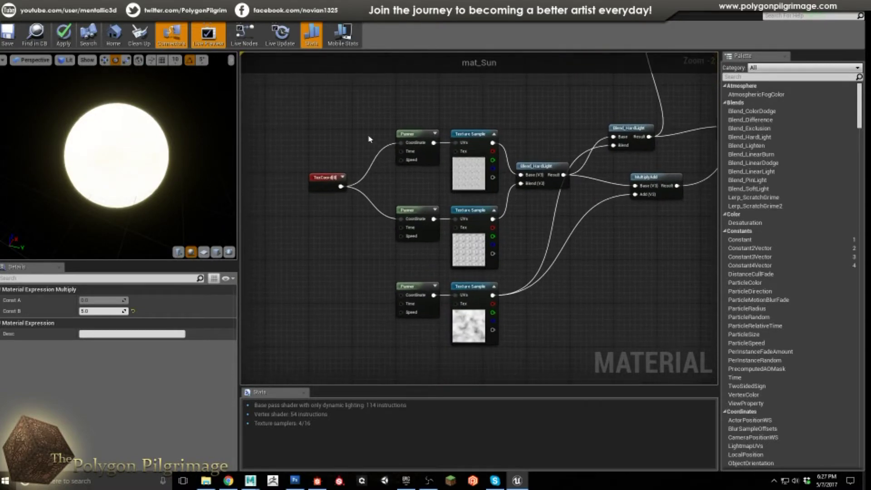
pyautogui.click(319, 190)
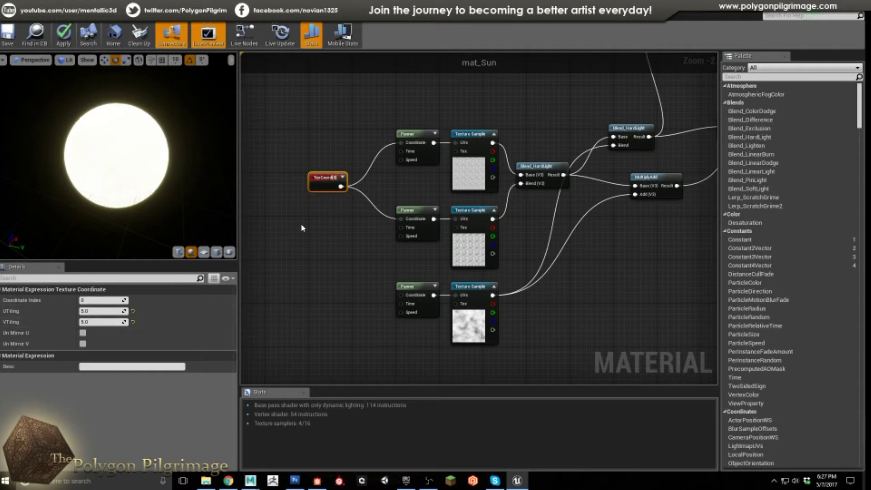
pyautogui.moveTo(405, 128); pyautogui.dragTo(357, 121, button='right')
pyautogui.click(366, 136)
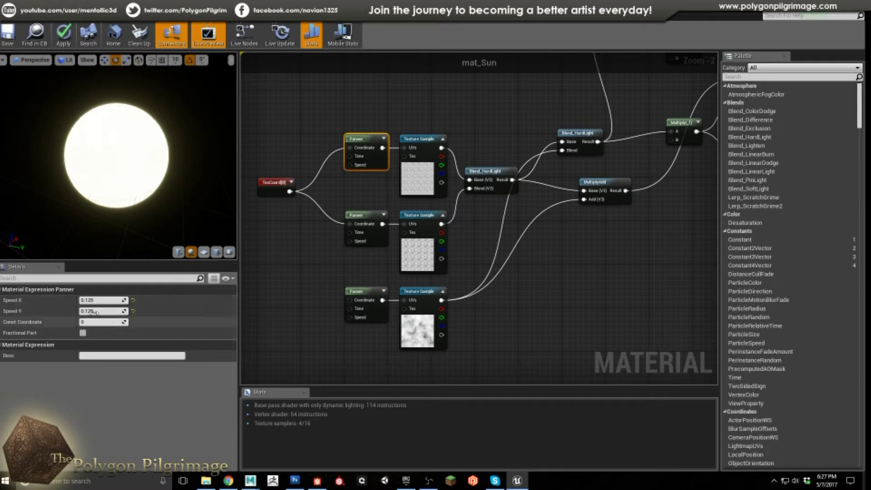
pyautogui.click(359, 216)
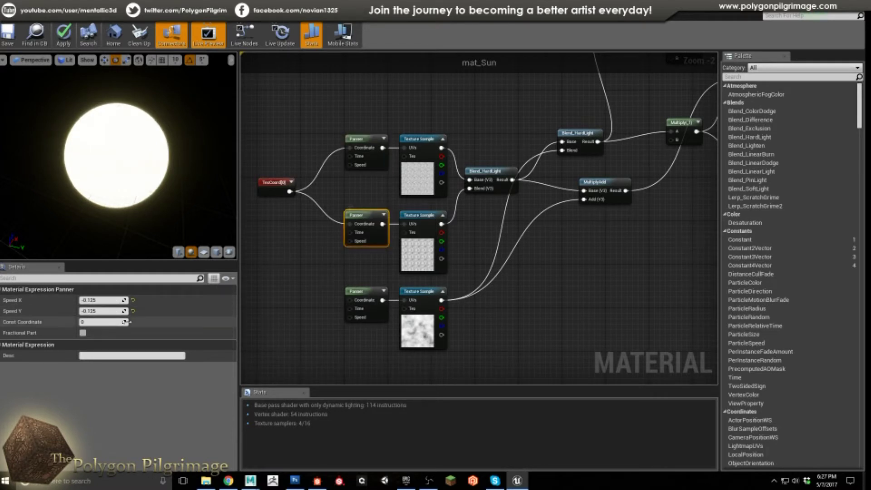
# Compare the cloud textures in the upper two Texture Samples and the speeds of the Panner nodes moving them.
pyautogui.click(417, 140)
pyautogui.click(418, 216)
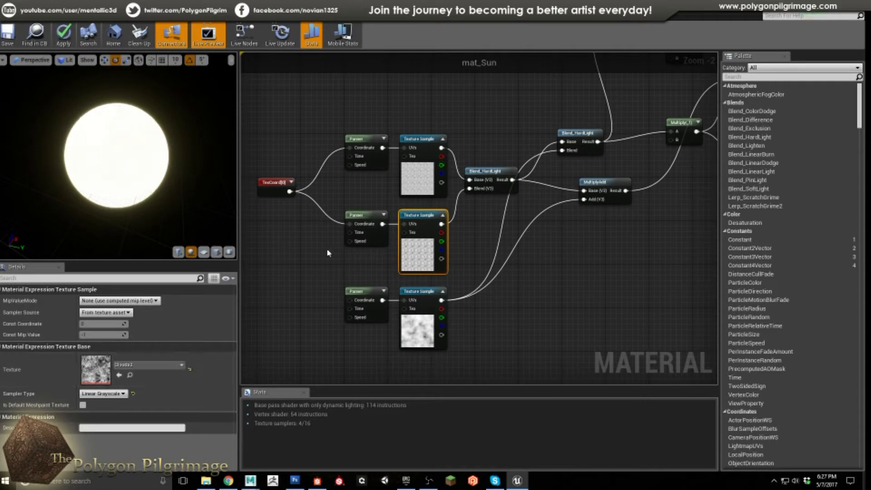
pyautogui.click(421, 141)
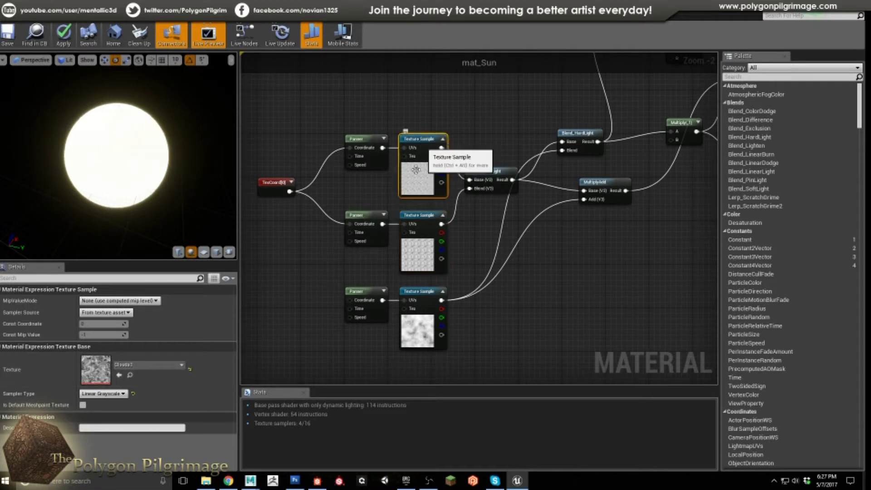
pyautogui.click(425, 217)
pyautogui.click(433, 147)
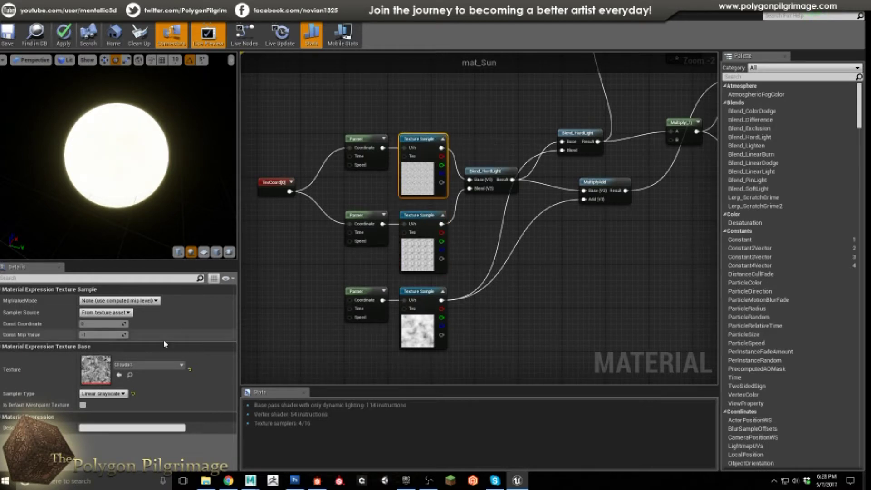
pyautogui.click(417, 217)
pyautogui.click(420, 141)
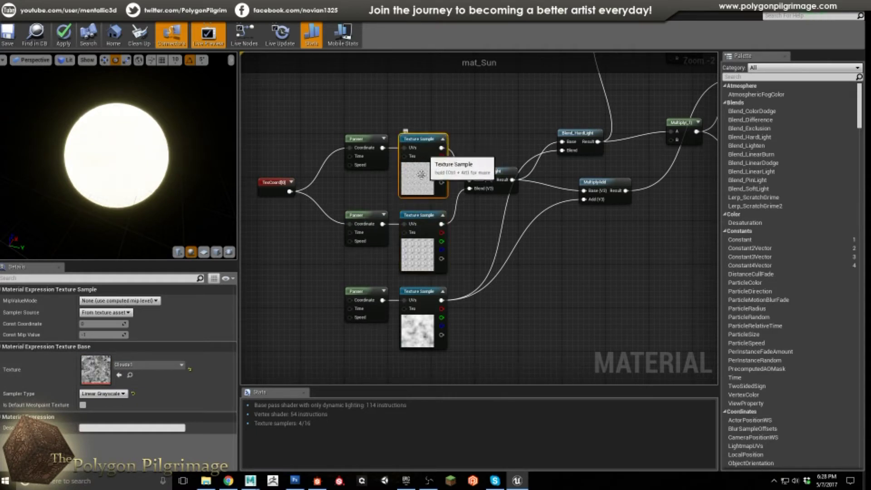
pyautogui.click(418, 216)
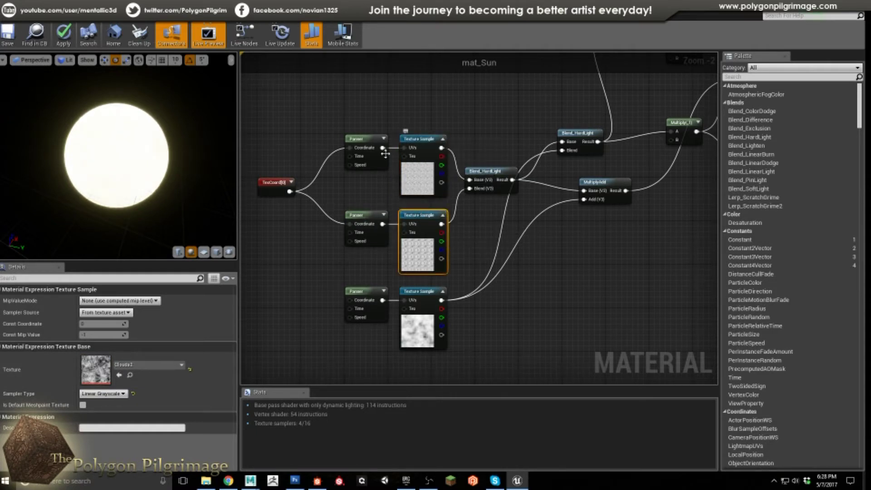
pyautogui.click(373, 137)
pyautogui.click(369, 225)
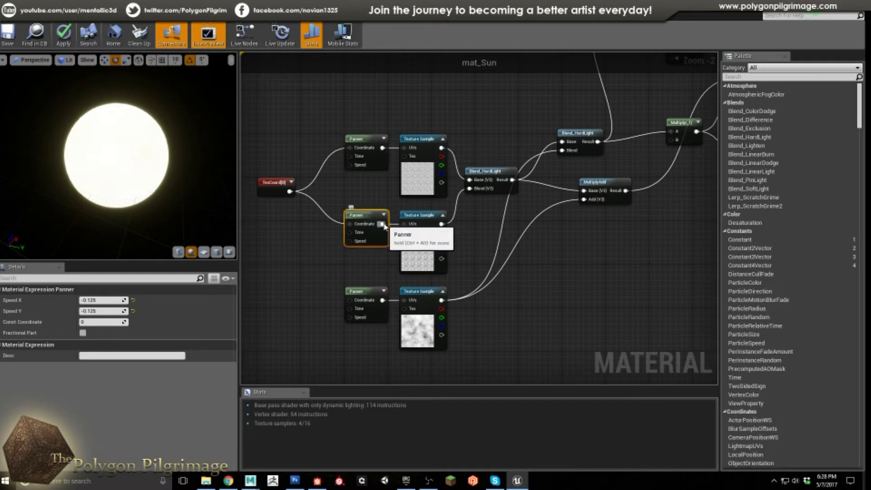
pyautogui.click(365, 135)
# Preview the first Blend_HardLight node on the sphere, examine the blended moving clouds up close, and stop previewing it.
pyautogui.click(490, 171)
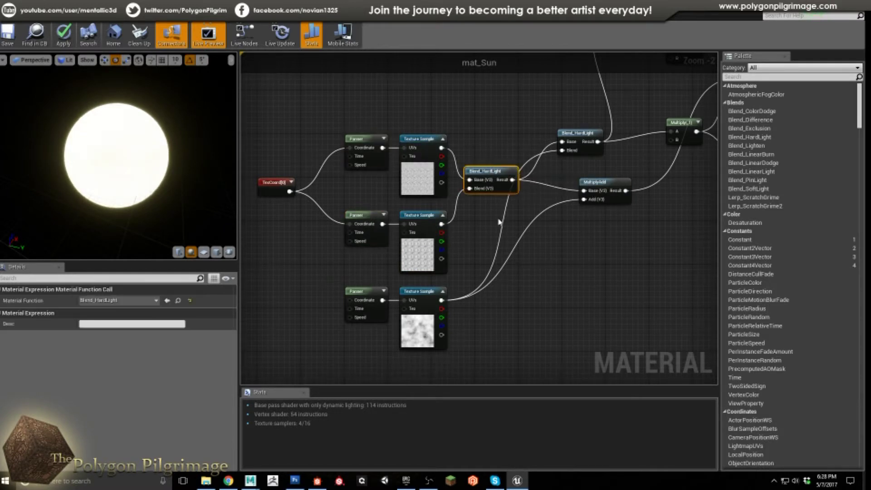
pyautogui.rightClick(499, 173)
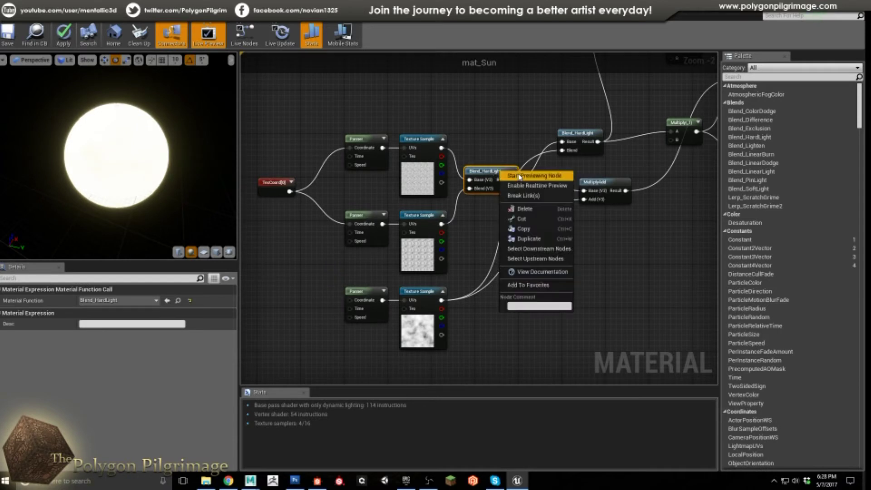
pyautogui.click(520, 176)
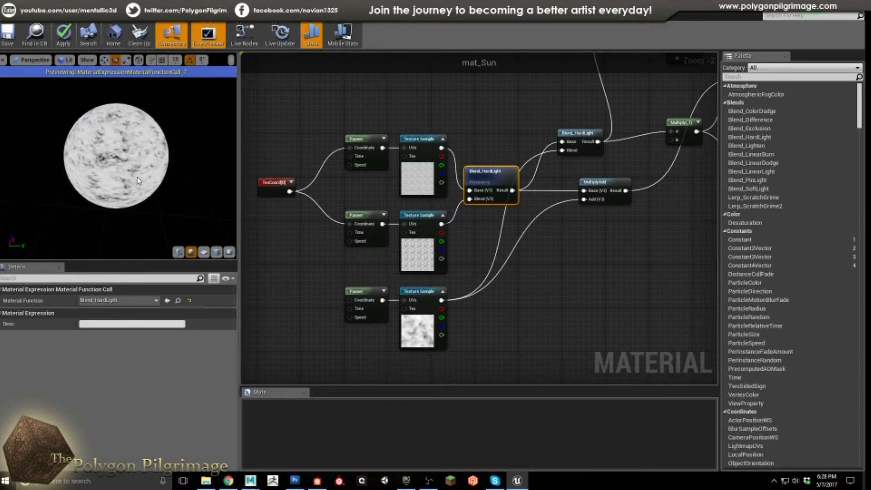
pyautogui.scroll(3, 137, 177)
pyautogui.moveTo(137, 177); pyautogui.dragTo(147, 177)
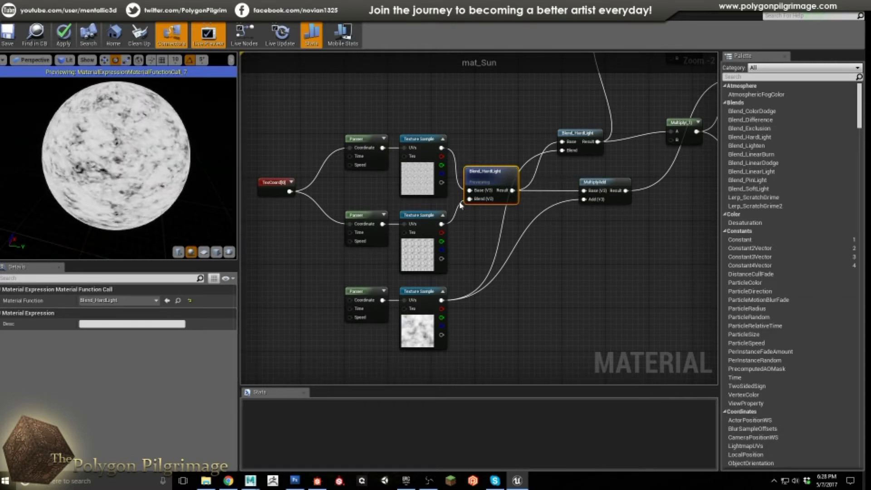
pyautogui.rightClick(493, 173)
pyautogui.click(519, 176)
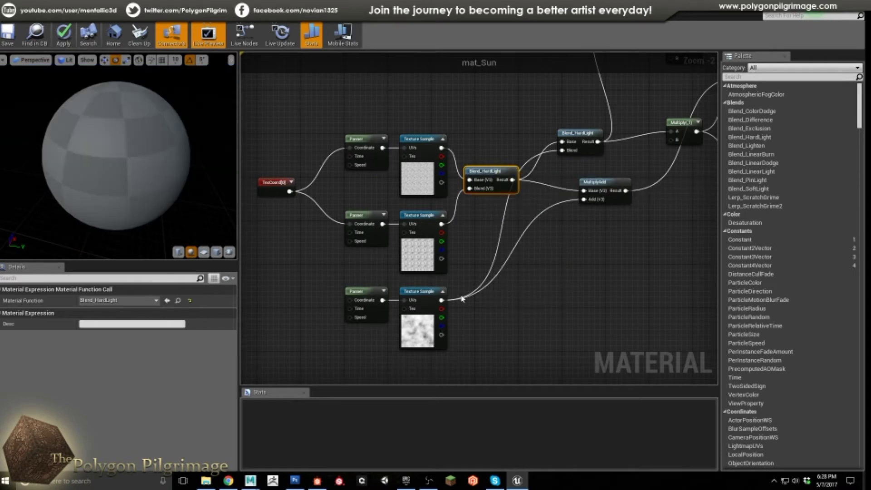
# Inspect the lowest Panner's speed and compare the texture of its Texture Sample with the two samples above.
pyautogui.click(358, 291)
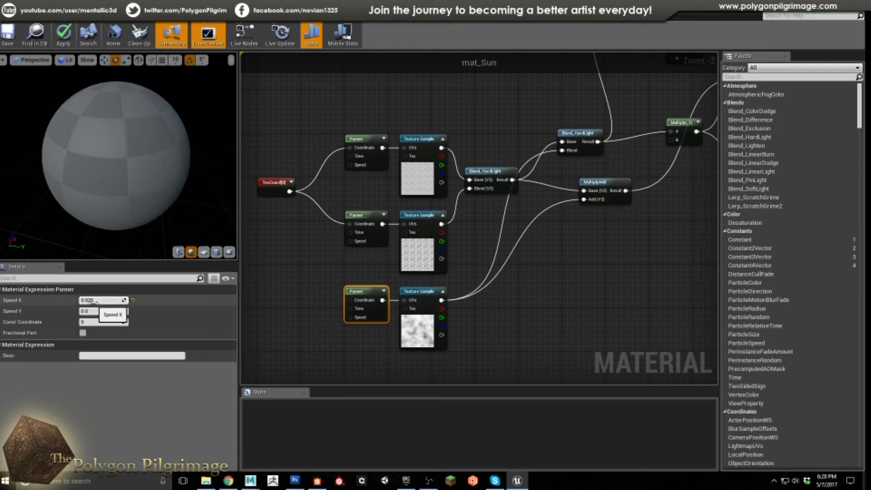
pyautogui.click(418, 312)
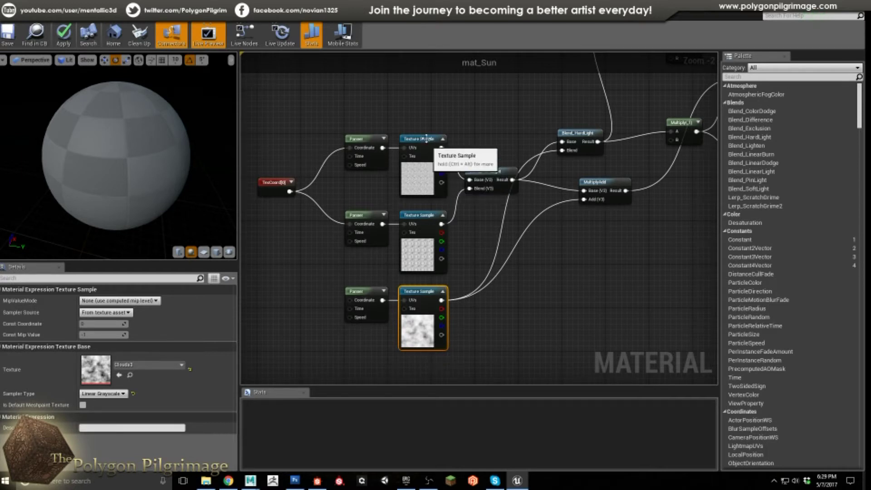
pyautogui.click(429, 172)
pyautogui.click(420, 222)
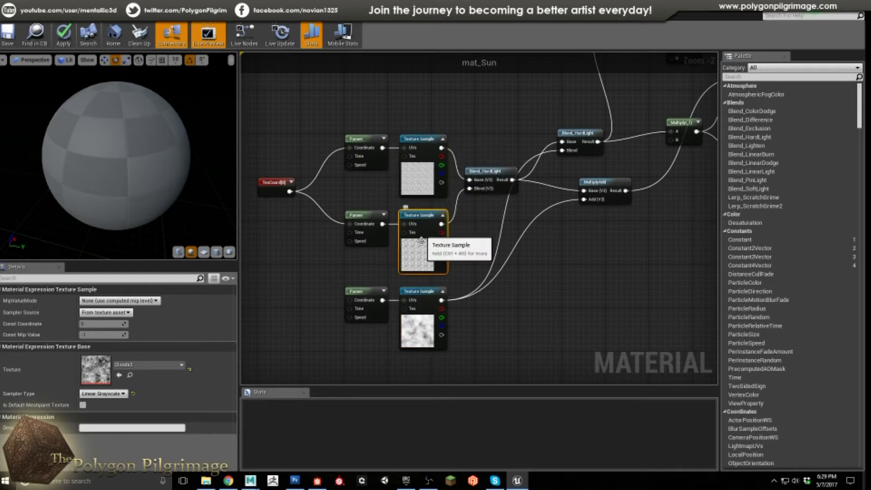
pyautogui.click(430, 292)
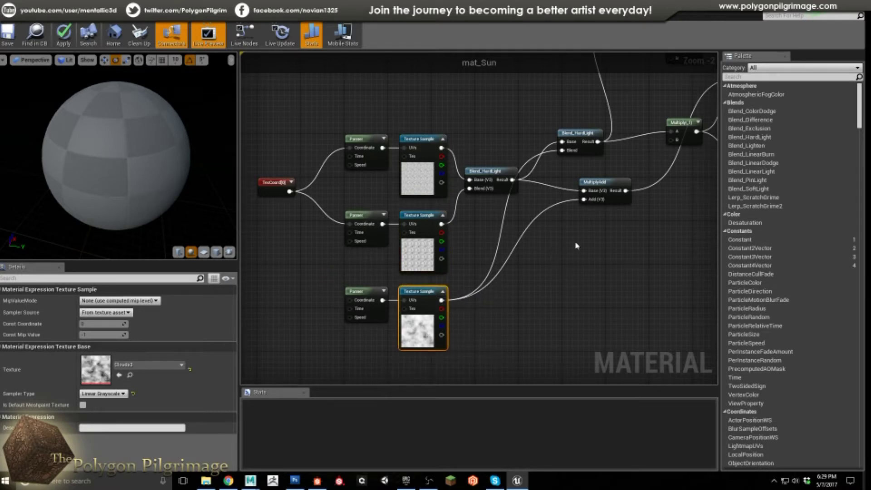
# Move the second Blend_HardLight node level with the Multiply node it feeds, checking the first Blend_HardLight and lowest Texture Sample that feed it.
pyautogui.click(544, 261)
pyautogui.moveTo(579, 233); pyautogui.dragTo(488, 290, button='right')
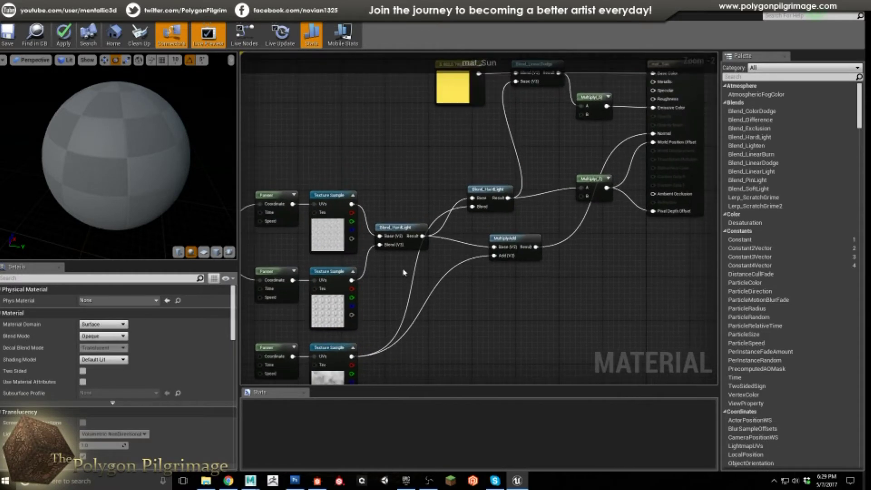
pyautogui.click(398, 226)
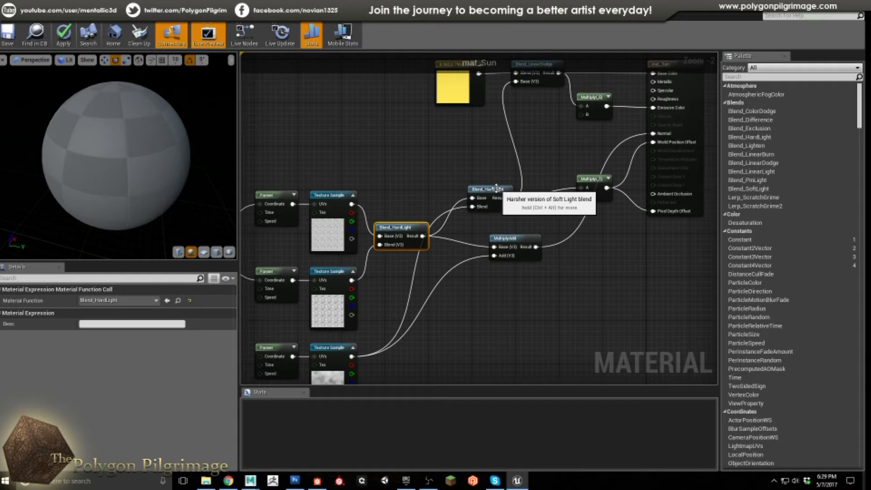
pyautogui.moveTo(496, 188); pyautogui.dragTo(496, 177)
pyautogui.click(329, 347)
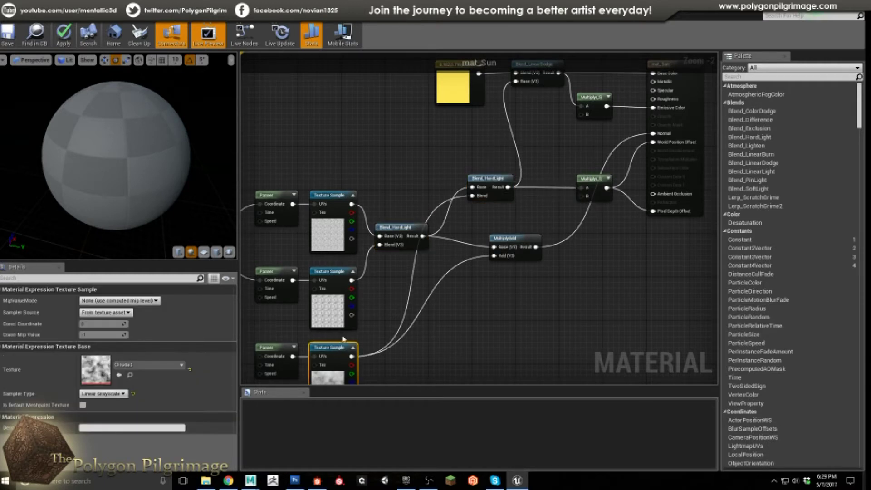
pyautogui.moveTo(486, 180)
pyautogui.mouseDown()
pyautogui.moveTo(471, 180)
pyautogui.moveTo(480, 180)
pyautogui.mouseUp()
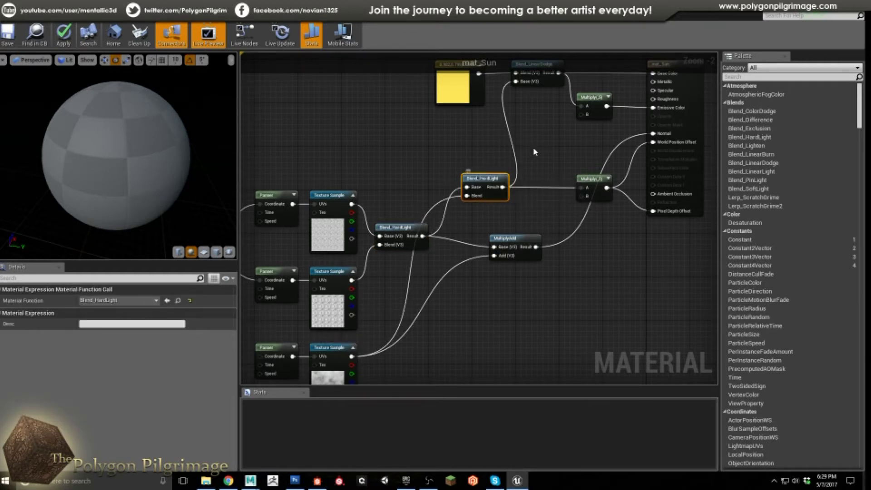
# Inspect the Blend_LinearDodge node combining the yellow colour with the clouds, and move the MultiplyAdd node slightly lower in the graph.
pyautogui.moveTo(546, 132); pyautogui.dragTo(479, 182, button='right')
pyautogui.click(476, 114)
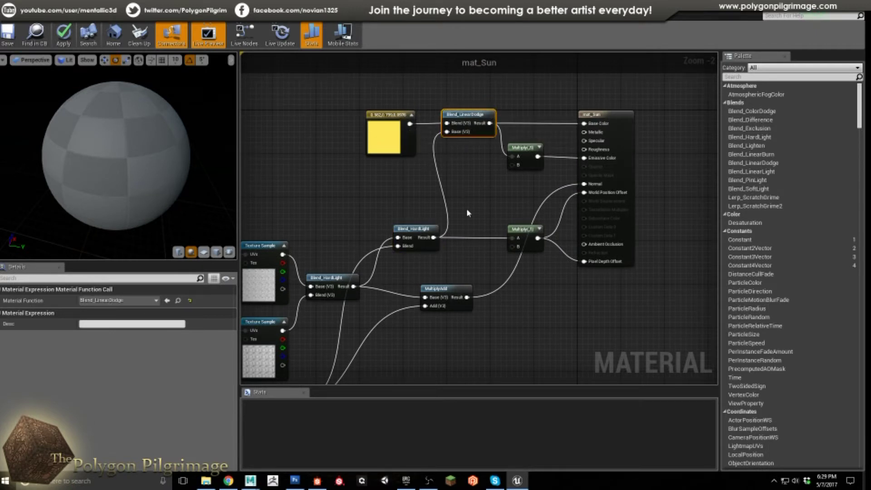
pyautogui.moveTo(467, 212); pyautogui.dragTo(480, 167, button='right')
pyautogui.moveTo(436, 241); pyautogui.dragTo(444, 258)
pyautogui.moveTo(382, 278); pyautogui.dragTo(413, 236, button='right')
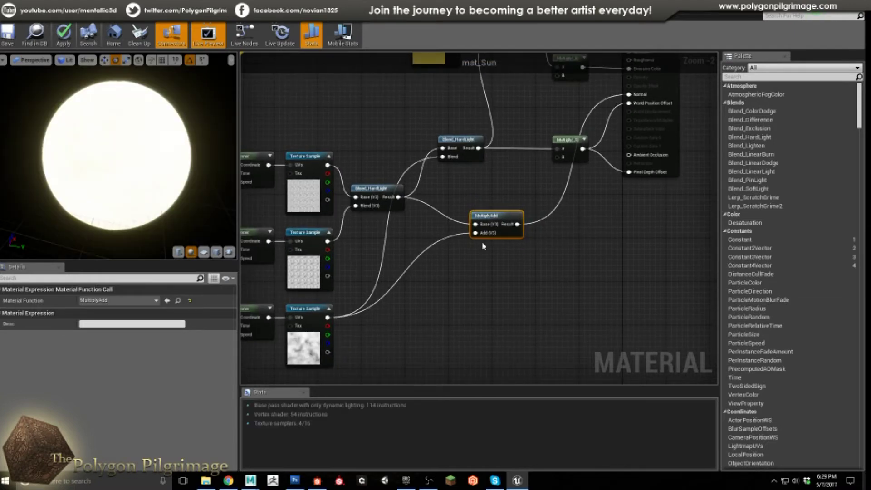
# Move the Multiply node feeding World Position Offset and Pixel Depth Offset closer to the second Blend_HardLight node and inspect its constants.
pyautogui.moveTo(491, 185); pyautogui.dragTo(428, 235, button='right')
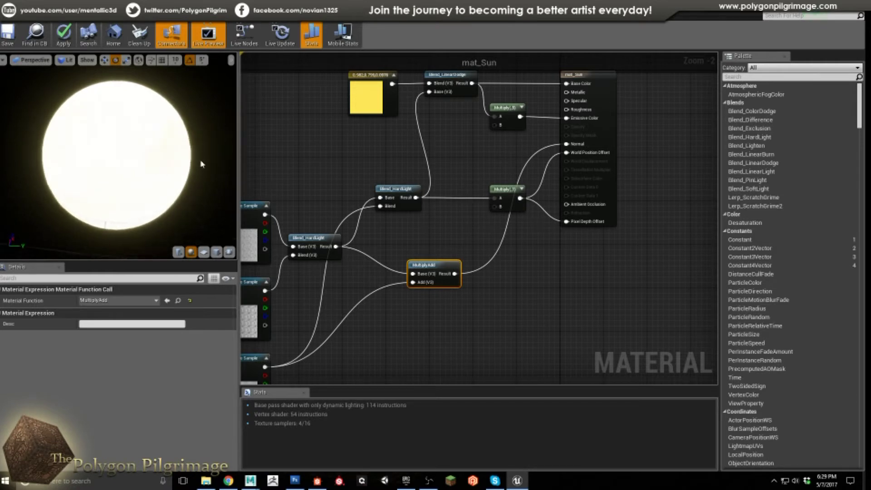
pyautogui.moveTo(528, 250); pyautogui.dragTo(545, 274, button='right')
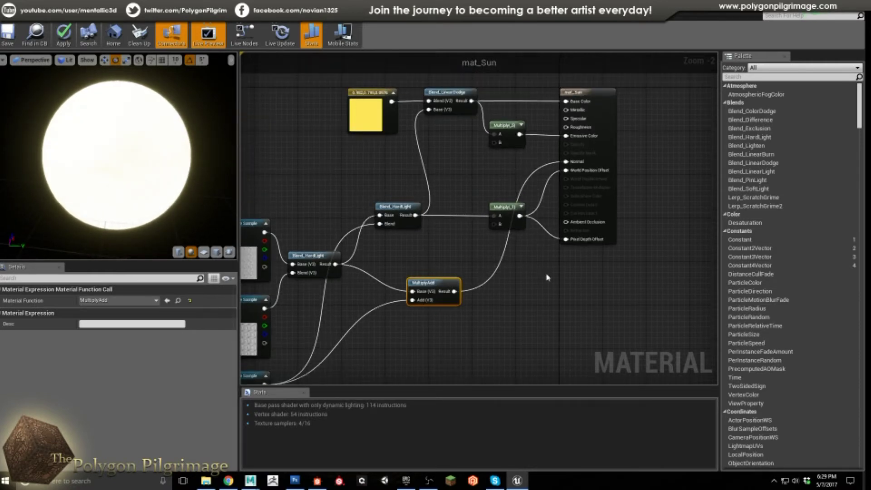
pyautogui.moveTo(505, 208); pyautogui.dragTo(477, 207)
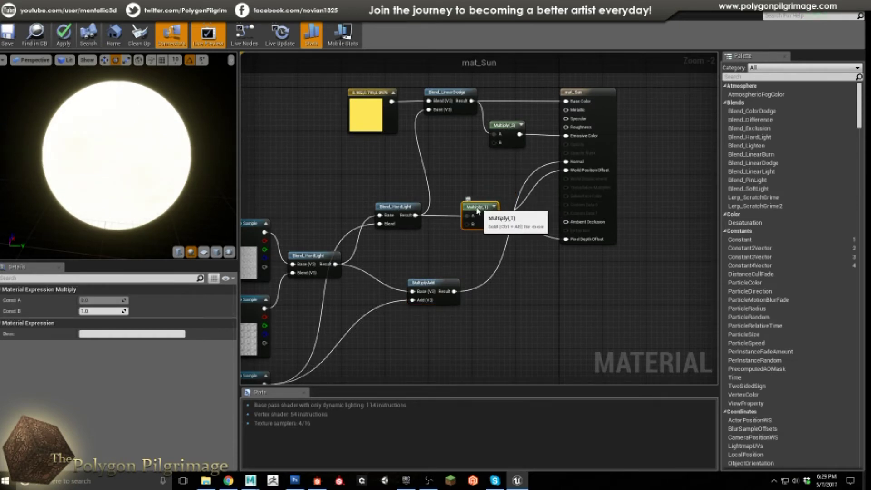
# Check the second Blend_HardLight node and nudge the Multiply(,1) node it feeds slightly farther from it.
pyautogui.click(400, 212)
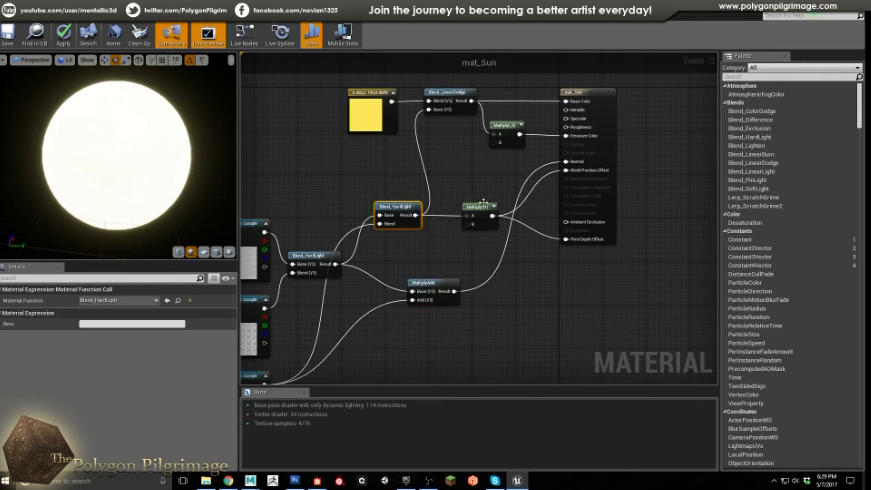
pyautogui.moveTo(488, 202); pyautogui.dragTo(493, 203)
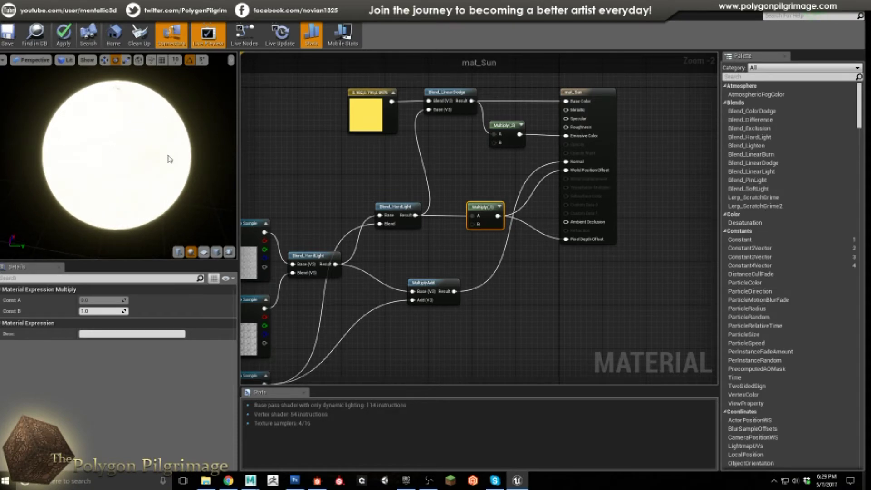
# Return to the level scene and examine the glowing sun up close and the planets with trails orbiting it inside the holographic sphere.
pyautogui.click(121, 6)
pyautogui.moveTo(290, 159); pyautogui.dragTo(267, 161, button='right')
pyautogui.press('w')
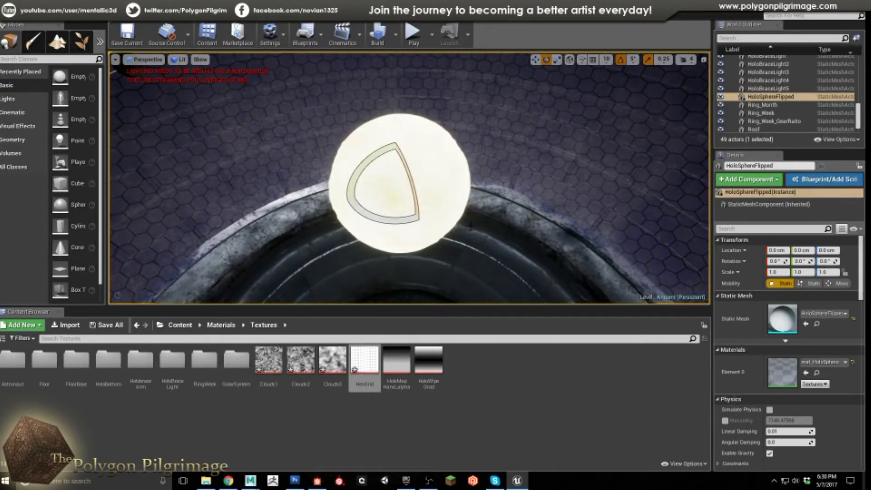
pyautogui.moveTo(399, 183); pyautogui.dragTo(358, 175, button='right')
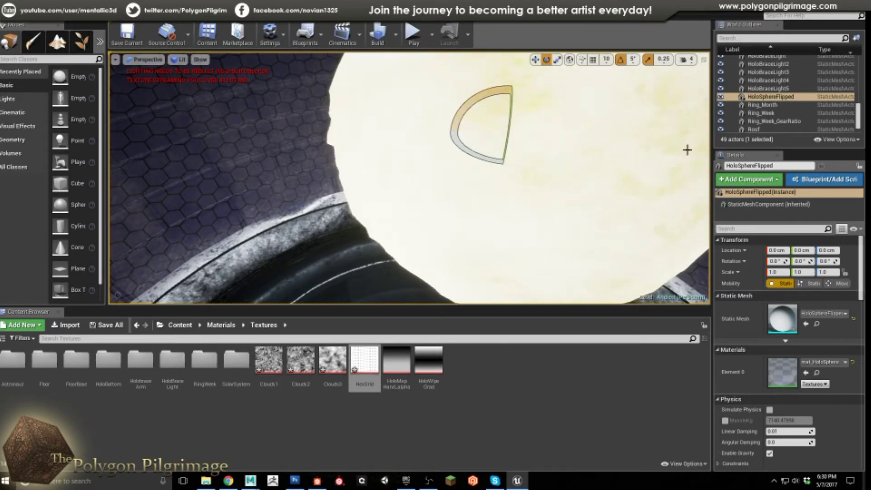
pyautogui.moveTo(608, 150); pyautogui.dragTo(447, 161, button='right')
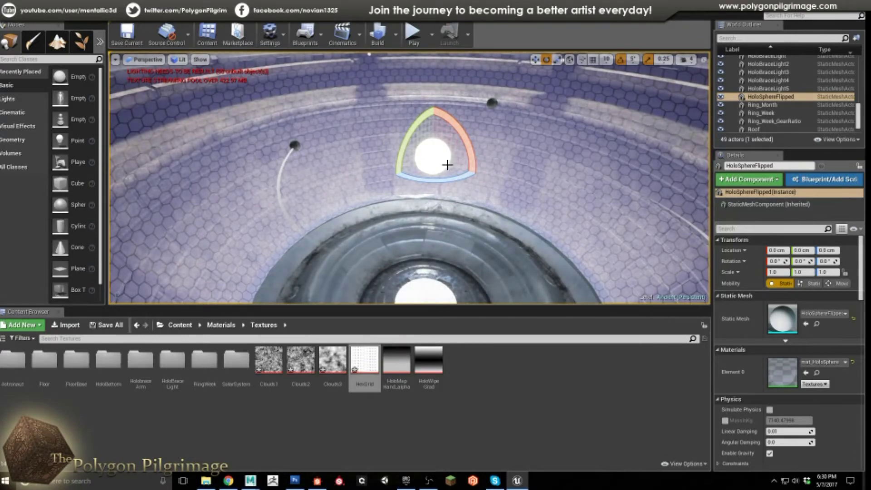
pyautogui.moveTo(448, 163); pyautogui.dragTo(411, 166, button='right')
pyautogui.moveTo(458, 181); pyautogui.dragTo(445, 161, button='right')
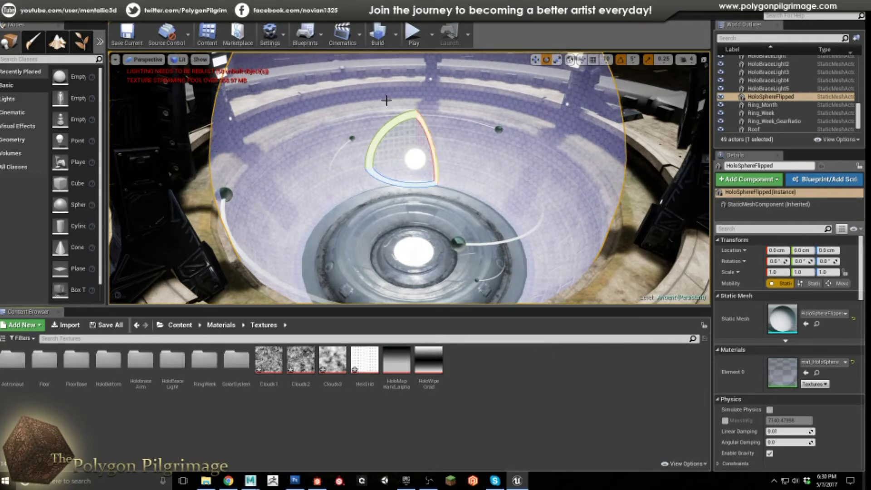
# Bring up the bp_CelestrailBody_A blueprint and inspect the mesh and material of its Trails and Body components.
pyautogui.click(328, 9)
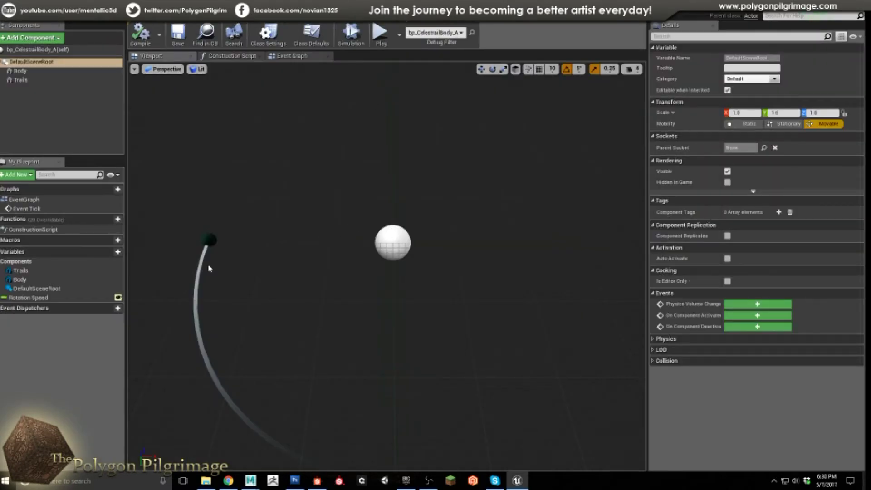
pyautogui.moveTo(366, 302)
pyautogui.mouseDown(button='right')
pyautogui.moveTo(366, 320)
pyautogui.moveTo(349, 302)
pyautogui.moveTo(359, 302)
pyautogui.mouseUp(button='right')
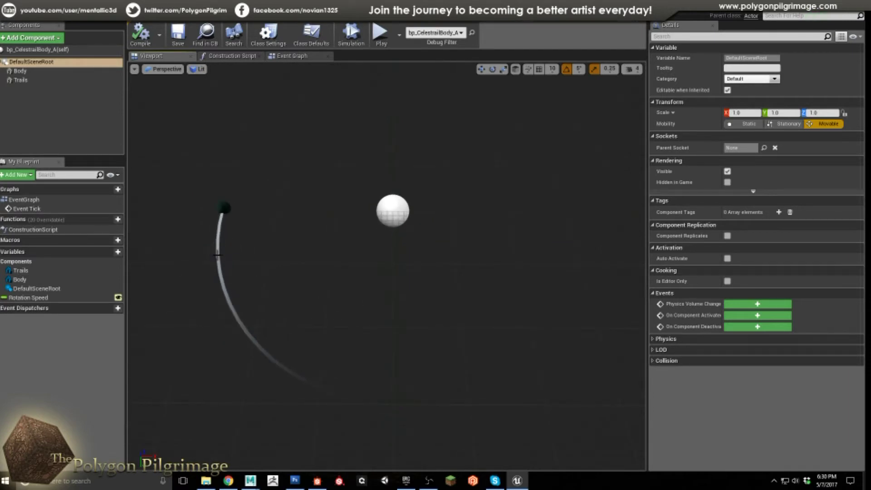
pyautogui.click(218, 254)
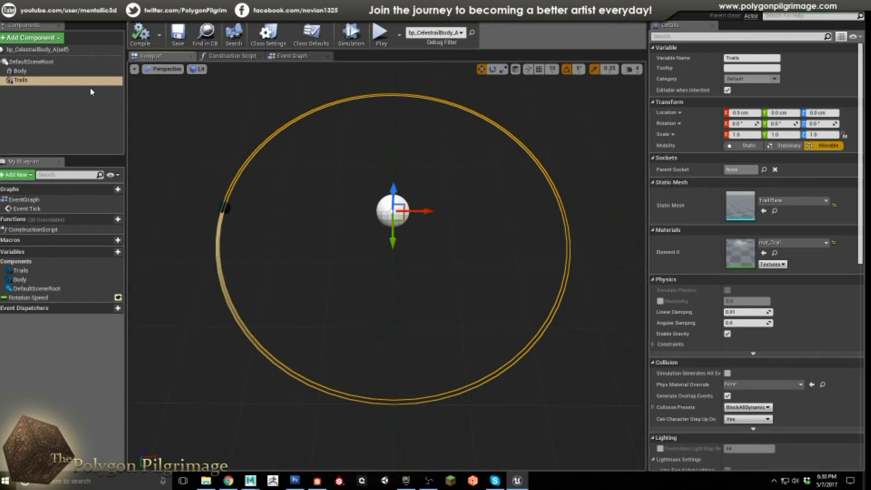
pyautogui.click(38, 73)
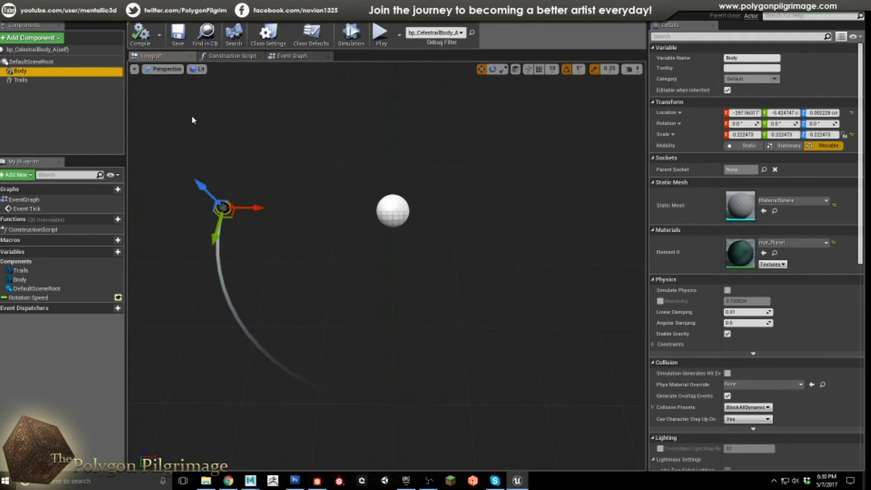
# Examine the Body planet from several angles where it meets its trail, and compare it with the full ring of the Trails component.
pyautogui.press('f')
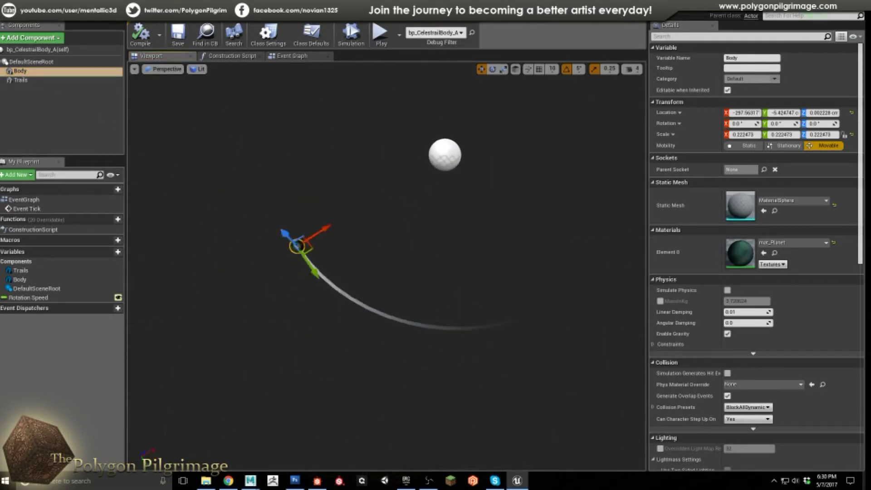
pyautogui.keyDown('alt'); pyautogui.moveTo(386, 267); pyautogui.dragTo(447, 197); pyautogui.keyUp('alt')
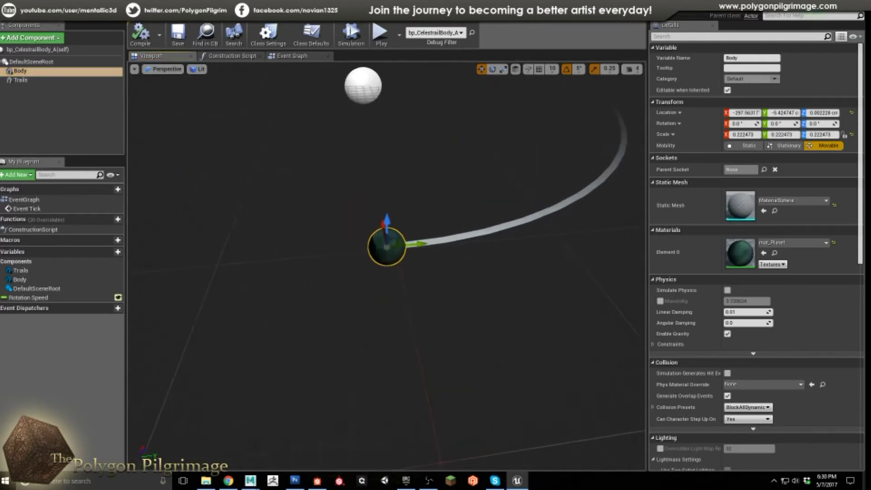
pyautogui.press('f')
pyautogui.keyDown('alt'); pyautogui.moveTo(386, 267); pyautogui.dragTo(395, 290); pyautogui.keyUp('alt')
pyautogui.keyDown('alt'); pyautogui.moveTo(394, 290); pyautogui.dragTo(349, 290, button='right'); pyautogui.keyUp('alt')
pyautogui.keyDown('alt'); pyautogui.moveTo(349, 290); pyautogui.dragTo(449, 290); pyautogui.keyUp('alt')
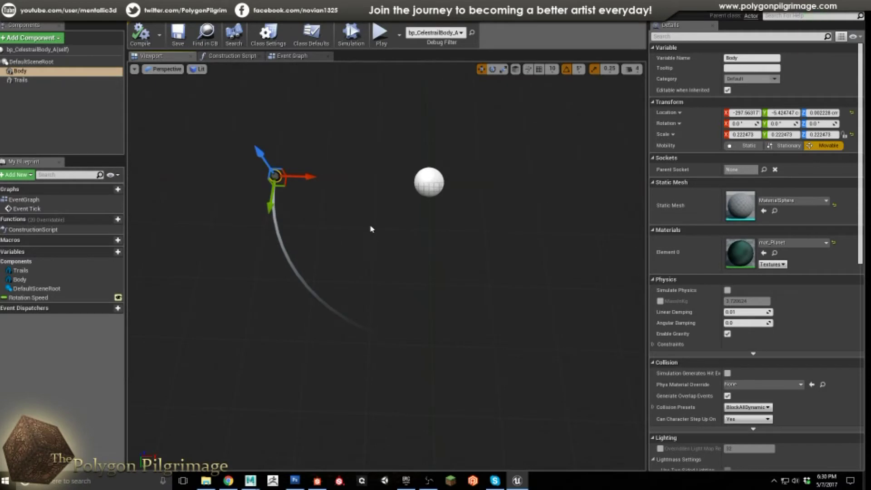
pyautogui.click(313, 302)
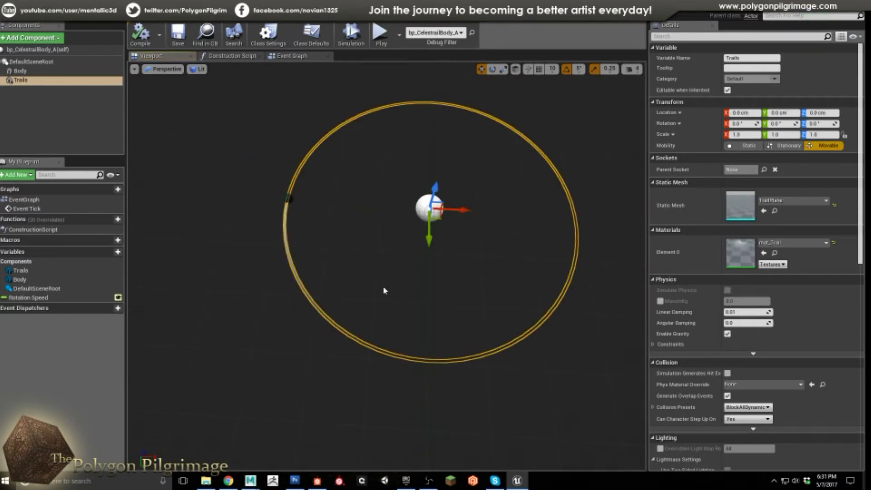
pyautogui.click(20, 71)
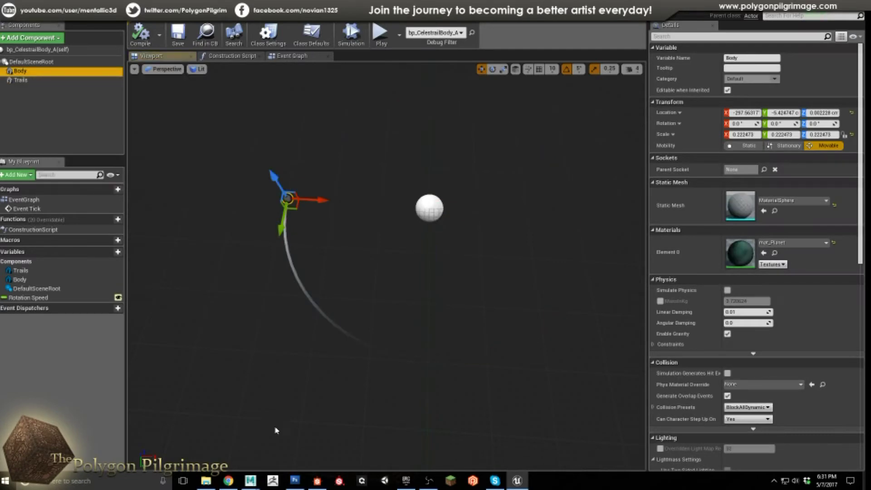
# Switch to Photoshop and, in HoloWipeGrad.tga, hide Layer 4 and display and select Layer 1.
pyautogui.click(295, 481)
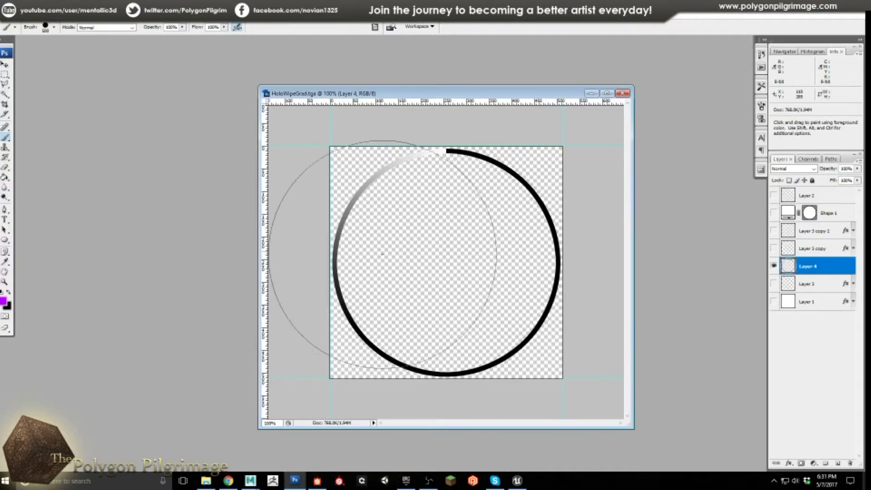
pyautogui.moveTo(480, 93); pyautogui.dragTo(443, 77)
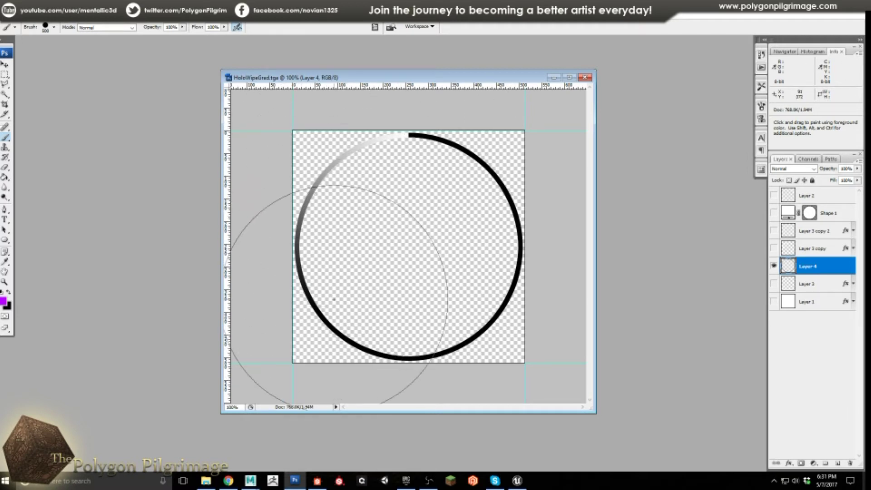
pyautogui.click(774, 266)
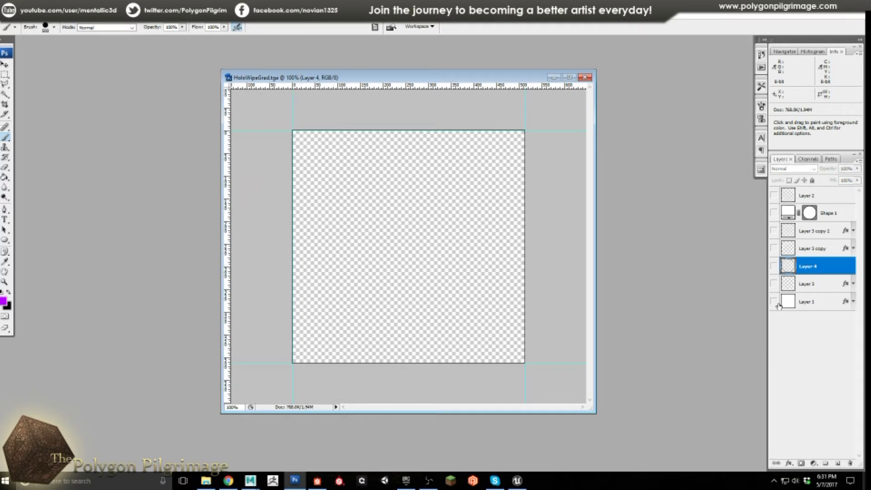
pyautogui.click(774, 302)
pyautogui.click(807, 302)
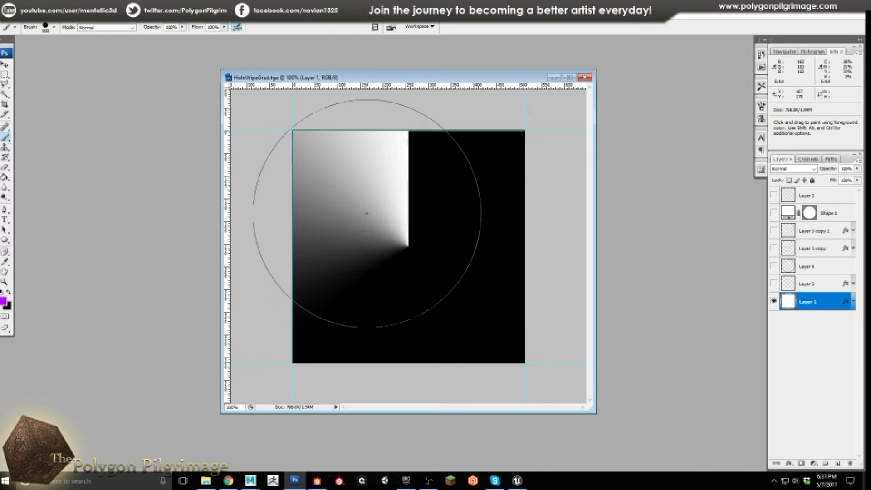
# Expand Layer 1's effects and inspect the style, angle and gradient of its Gradient Overlay without altering the settings.
pyautogui.click(852, 303)
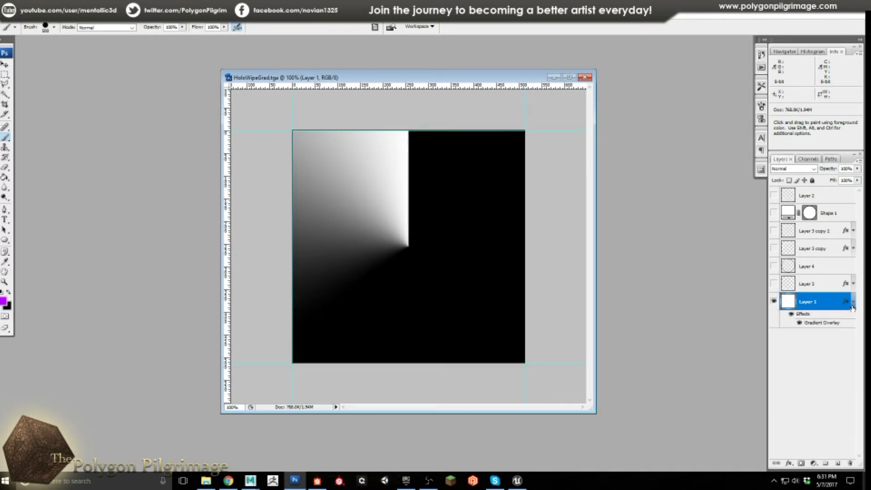
pyautogui.doubleClick(808, 323)
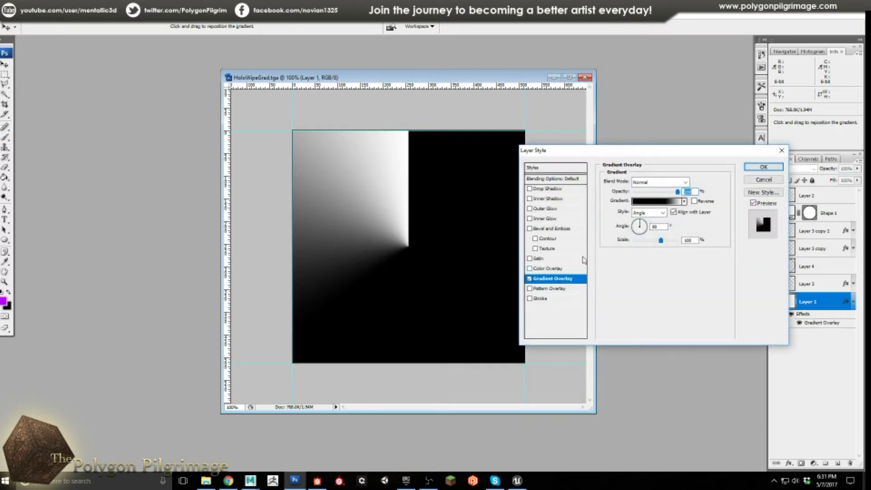
pyautogui.moveTo(648, 158); pyautogui.dragTo(573, 165)
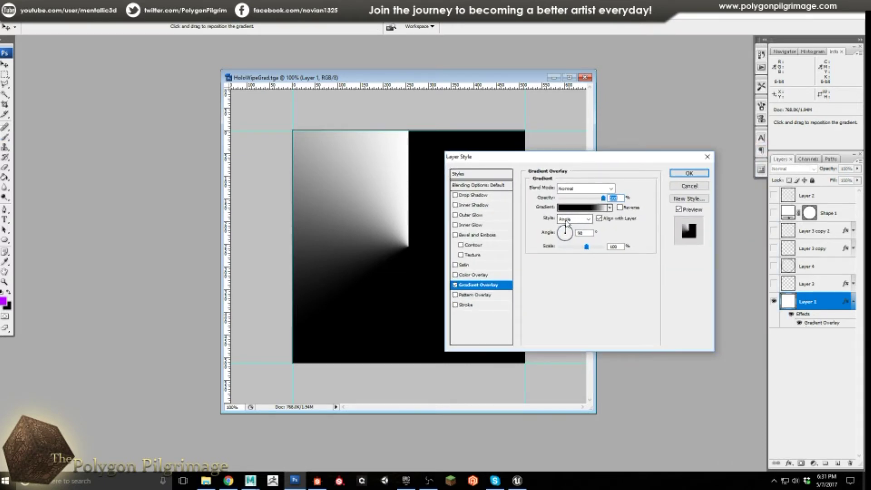
pyautogui.moveTo(594, 157); pyautogui.dragTo(651, 99)
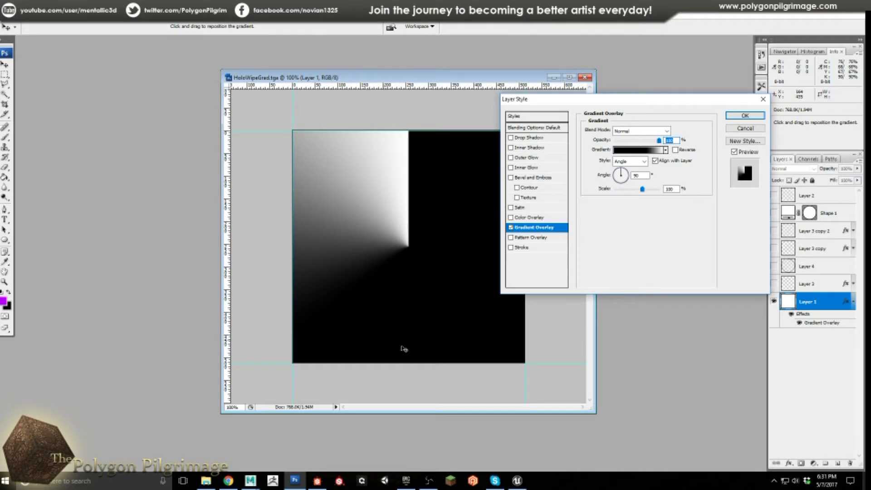
pyautogui.click(745, 116)
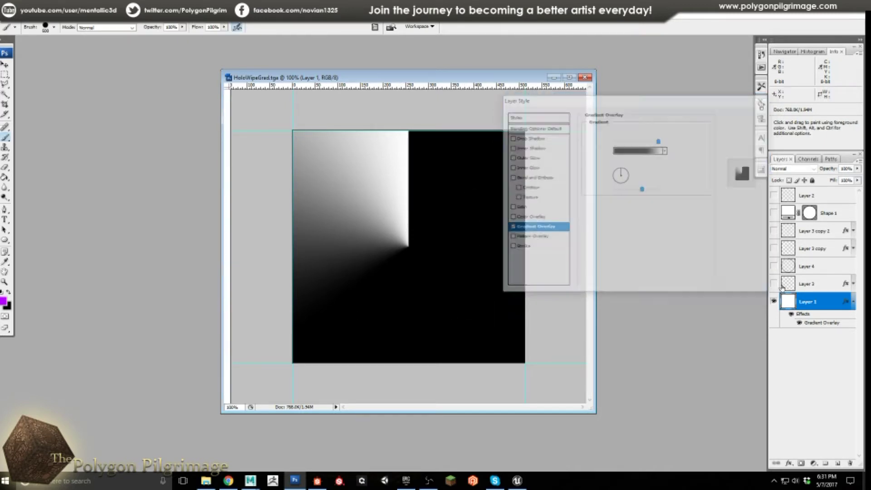
# Hide Layer 1, show Layer 4 again, and temporarily display the inner rings on Layer 3 copy and Layer 3 copy 2.
pyautogui.click(773, 301)
pyautogui.click(774, 266)
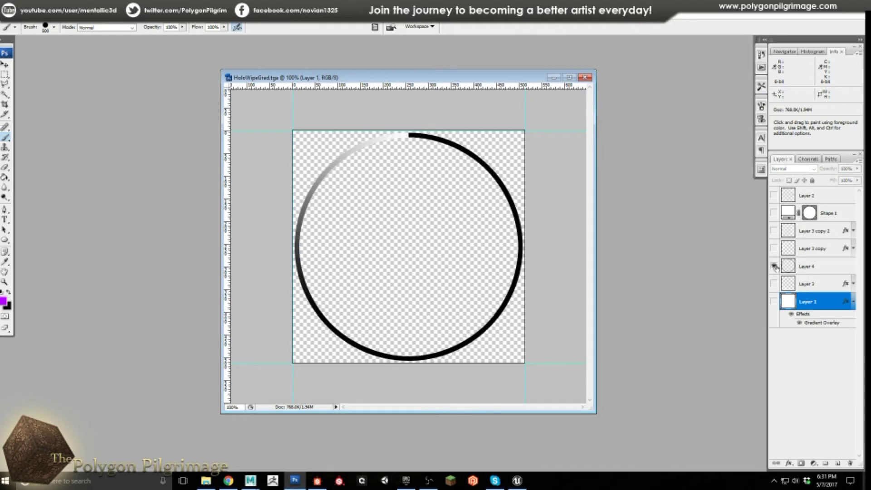
pyautogui.click(774, 267)
pyautogui.click(774, 248)
pyautogui.click(774, 266)
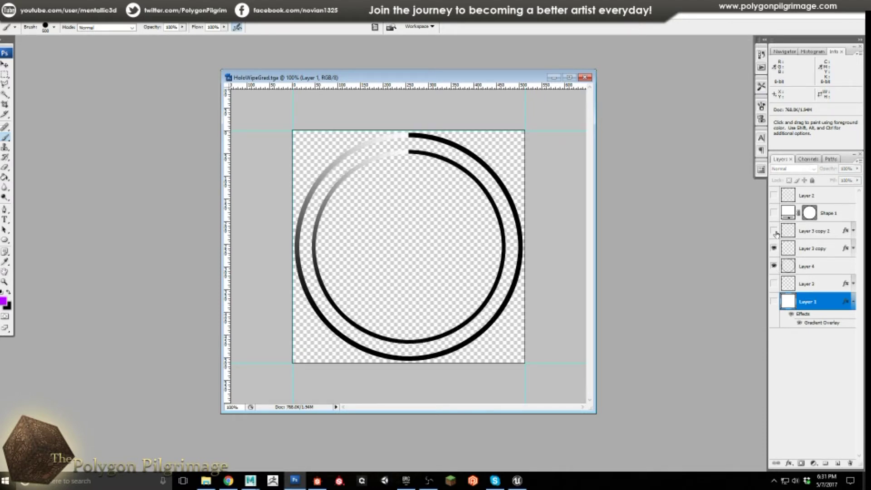
pyautogui.click(774, 230)
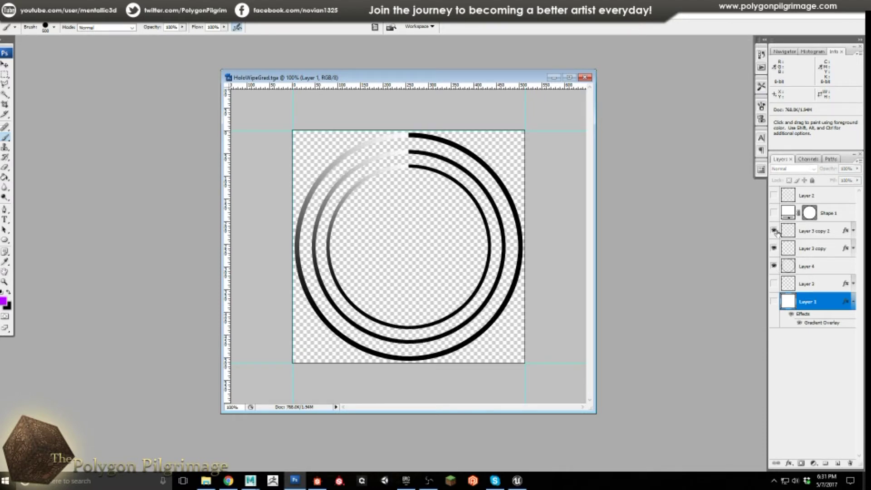
pyautogui.click(773, 230)
pyautogui.click(774, 249)
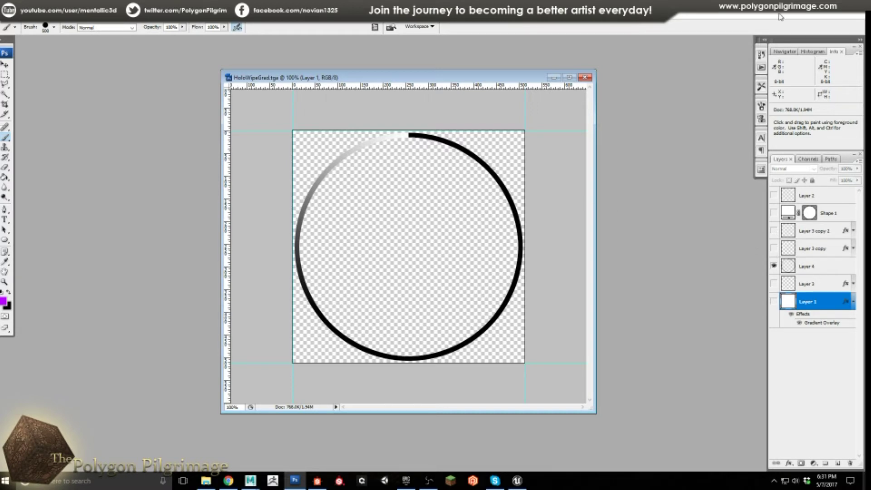
# Switch back to Unreal Editor and inspect the Trails ring mesh around the centre of the bp_CelestrailBody_A blueprint.
pyautogui.hotkey('alt', 'Tab')
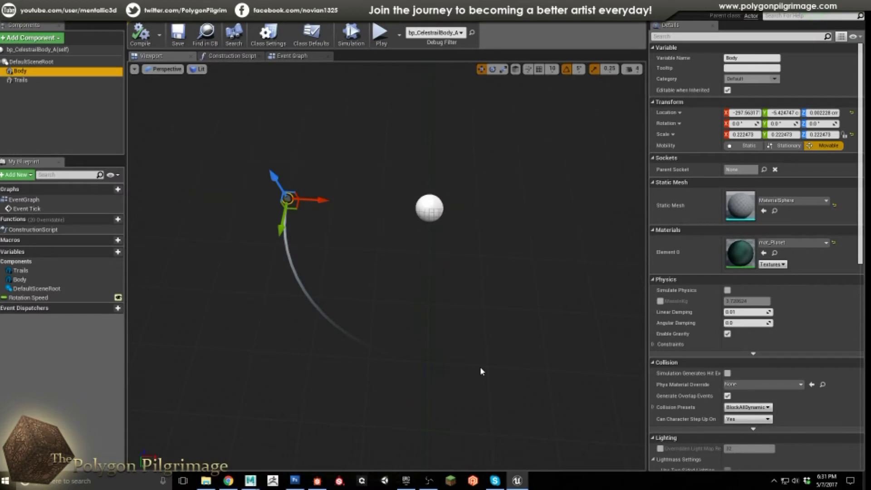
pyautogui.moveTo(390, 244)
pyautogui.mouseDown(button='right')
pyautogui.moveTo(401, 241)
pyautogui.moveTo(389, 245)
pyautogui.mouseUp(button='right')
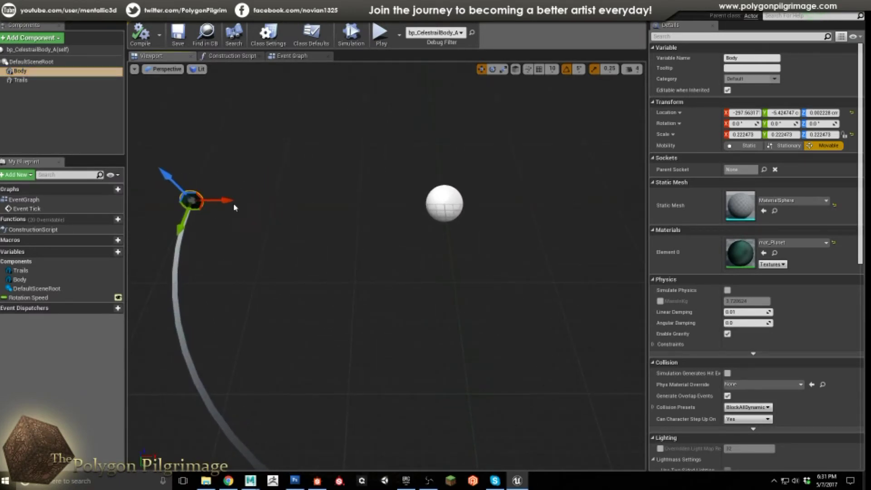
pyautogui.scroll(-5, 254, 233)
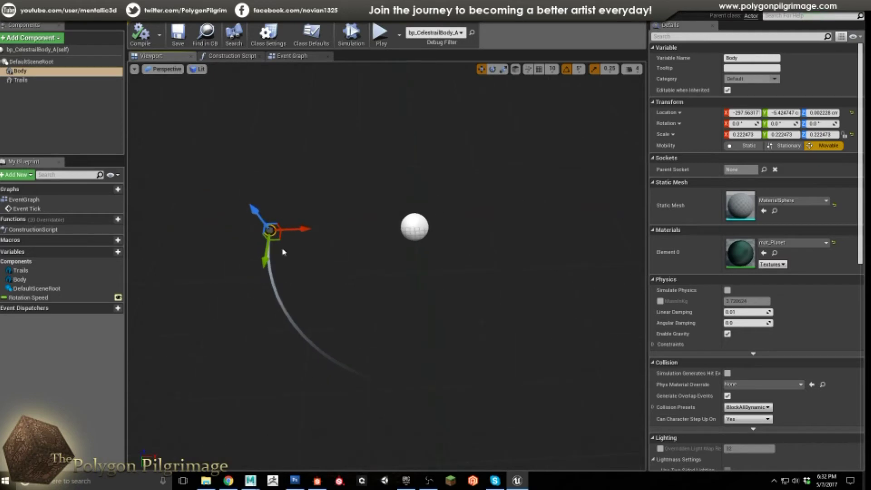
pyautogui.click(276, 291)
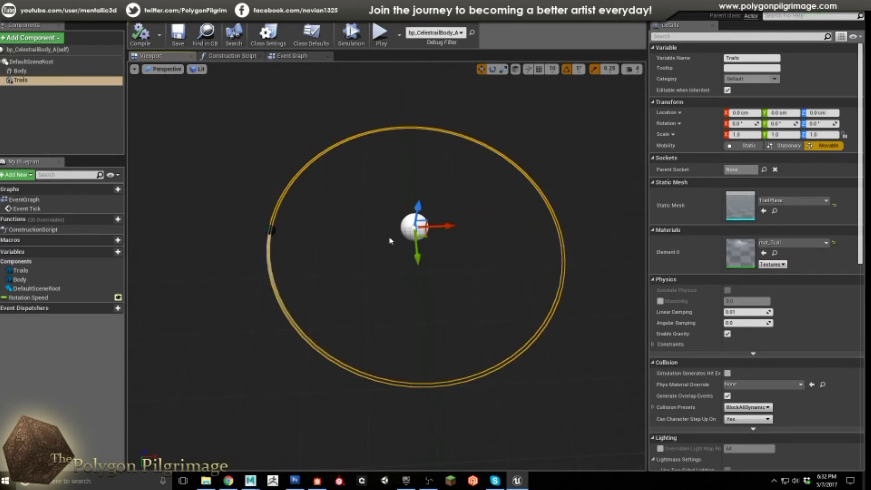
pyautogui.moveTo(301, 239); pyautogui.dragTo(250, 244, button='right')
# Select the Body component and examine how the planet sits at the head of its fading trail, both close up and from above.
pyautogui.click(25, 72)
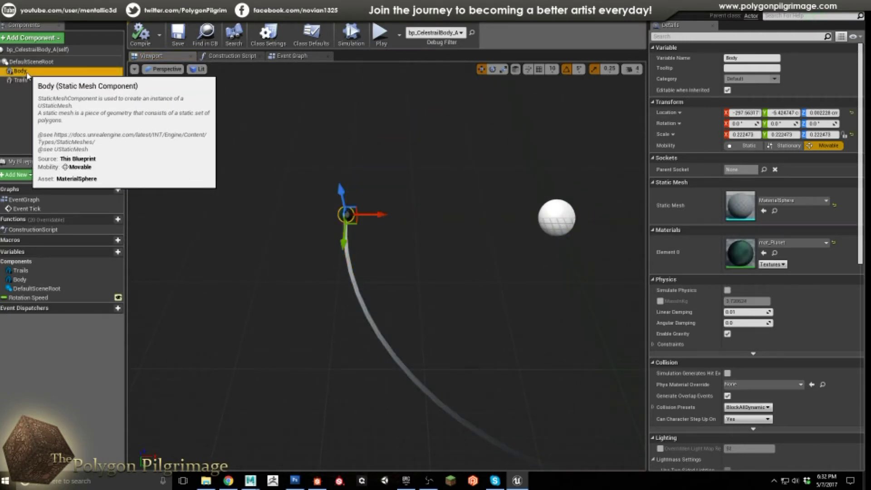
pyautogui.moveTo(286, 237); pyautogui.dragTo(347, 237, button='right')
pyautogui.moveTo(302, 284)
pyautogui.mouseDown()
pyautogui.moveTo(297, 274)
pyautogui.moveTo(302, 284)
pyautogui.mouseUp()
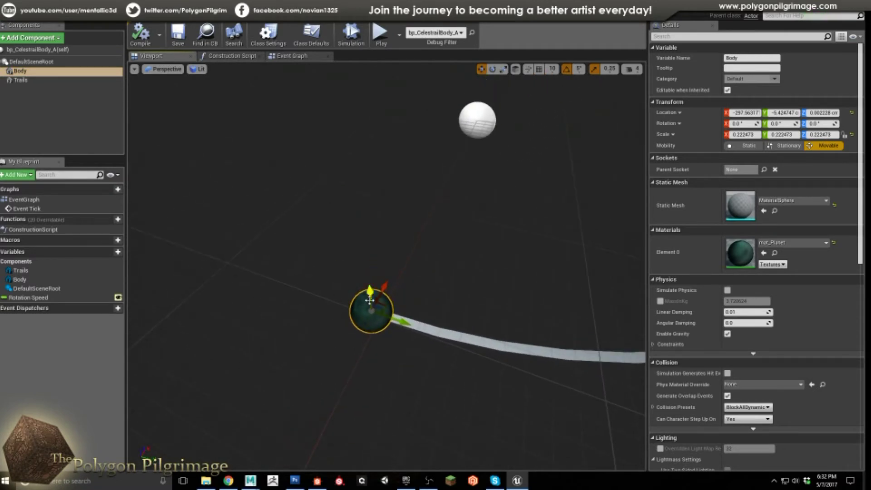
pyautogui.moveTo(422, 320); pyautogui.dragTo(376, 337, button='right')
pyautogui.moveTo(360, 291); pyautogui.dragTo(432, 299, button='right')
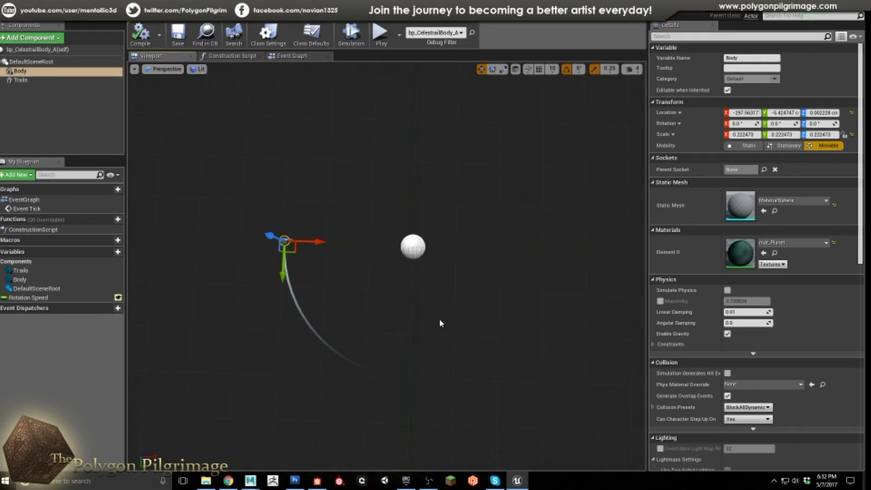
# Examine the small planet and its curved trail relative to the white central sphere from several oblique angles.
pyautogui.moveTo(456, 319); pyautogui.dragTo(467, 290, button='right')
pyautogui.moveTo(393, 316); pyautogui.dragTo(393, 316, button='right')
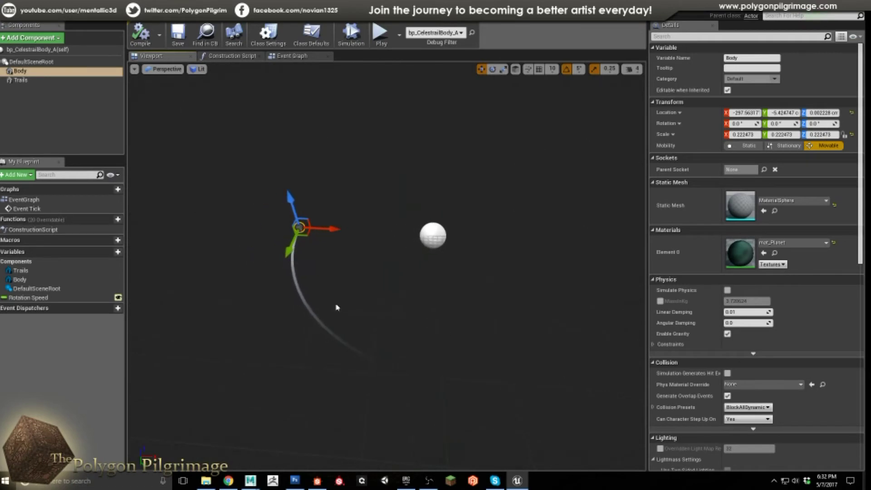
pyautogui.moveTo(450, 366); pyautogui.dragTo(450, 366, button='right')
pyautogui.moveTo(355, 275); pyautogui.dragTo(355, 276, button='right')
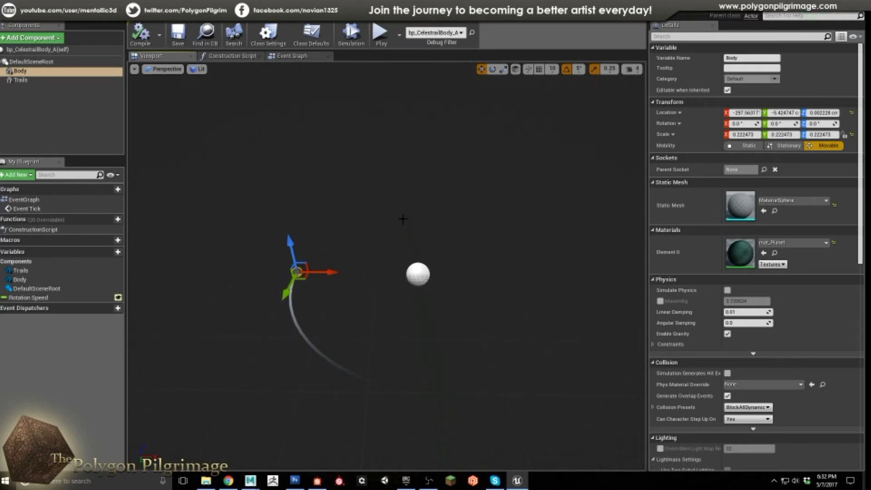
# Open bp_CelestrailBody_A's Event Graph, check back briefly on the component view, and bring the rotation nodes into focus.
pyautogui.click(291, 56)
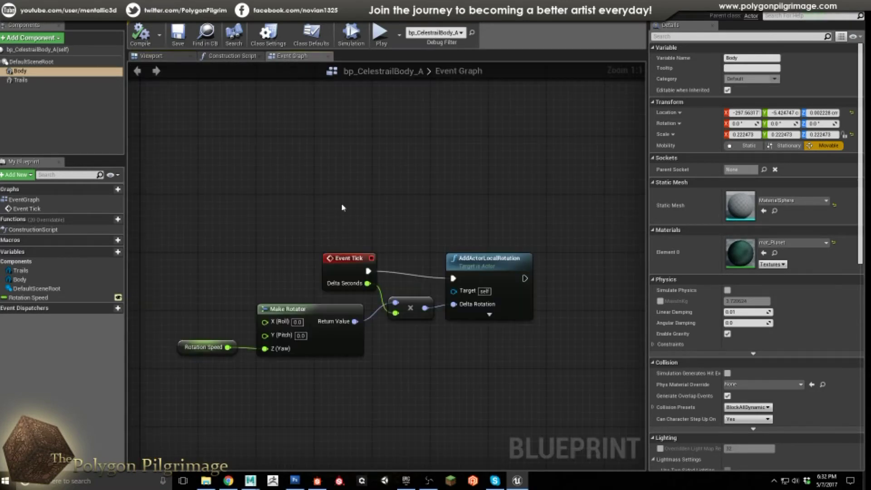
pyautogui.moveTo(342, 208); pyautogui.dragTo(359, 183, button='right')
pyautogui.click(152, 55)
pyautogui.click(291, 55)
pyautogui.moveTo(368, 216); pyautogui.dragTo(337, 205, button='right')
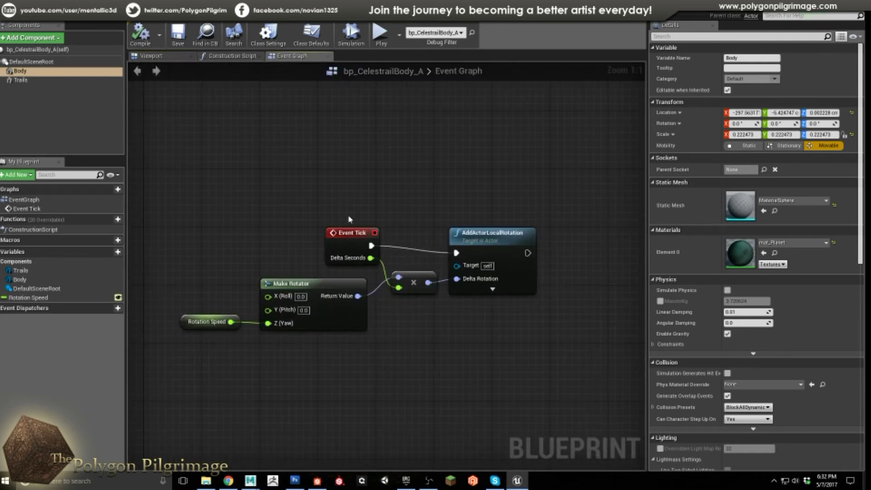
# Inspect the rotation logic's Event Tick, AddActorLocalRotation, Rotation Speed and multiply nodes one after another.
pyautogui.click(348, 229)
pyautogui.click(403, 203)
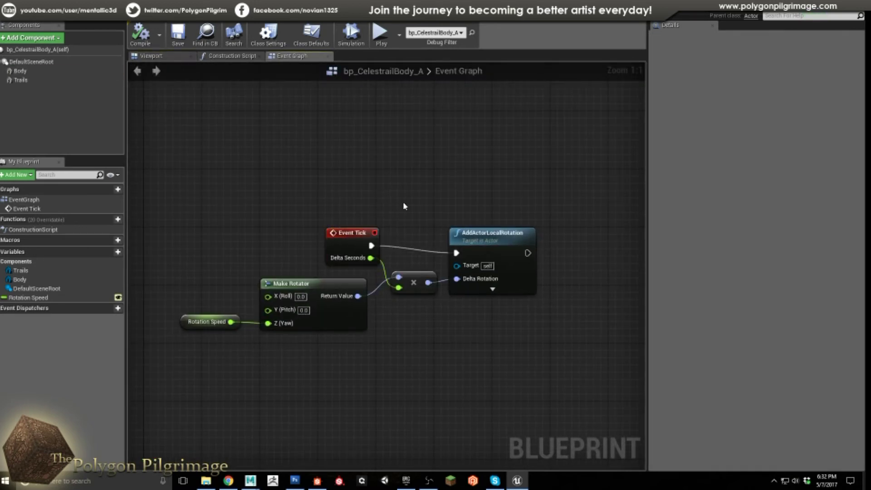
pyautogui.click(482, 228)
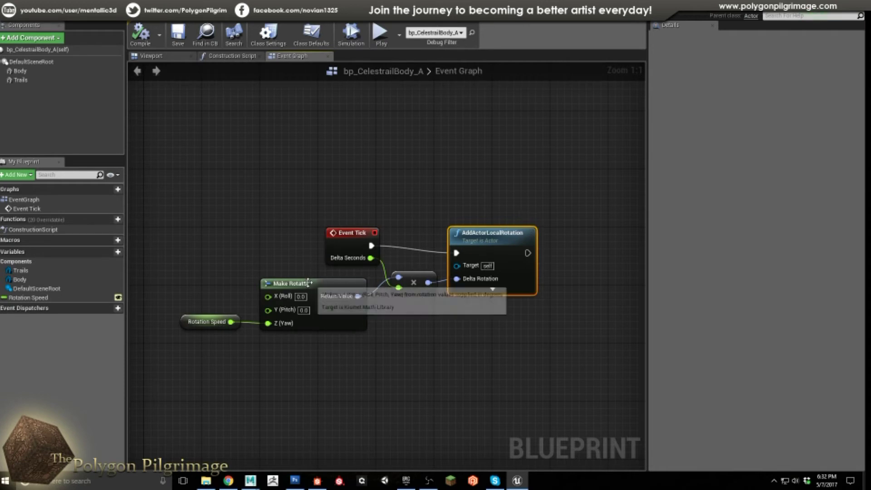
pyautogui.click(214, 316)
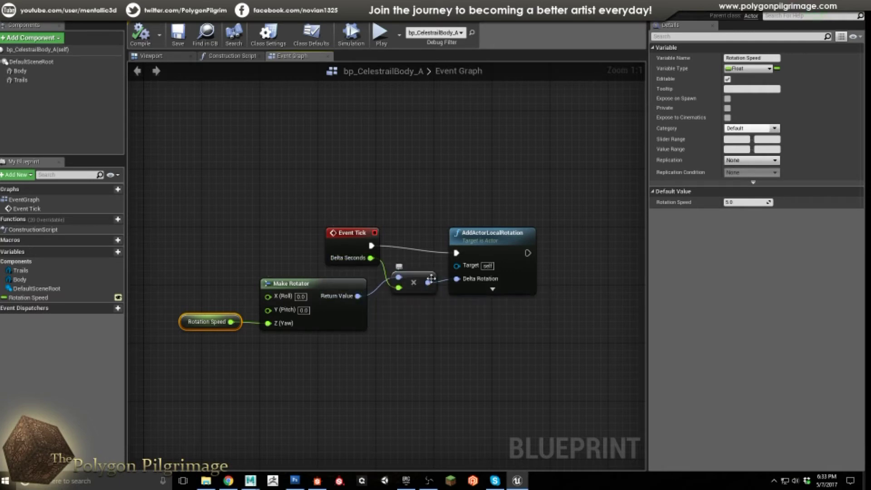
pyautogui.click(411, 283)
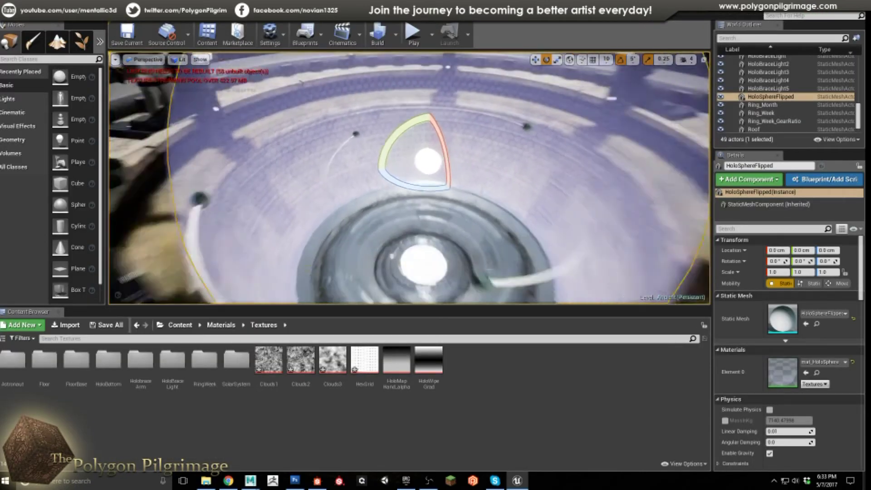
# Select the outer bp_CelestrailBody_A in the level, play the level to watch the planets orbit the sun up close, and stop playing.
pyautogui.click(264, 139)
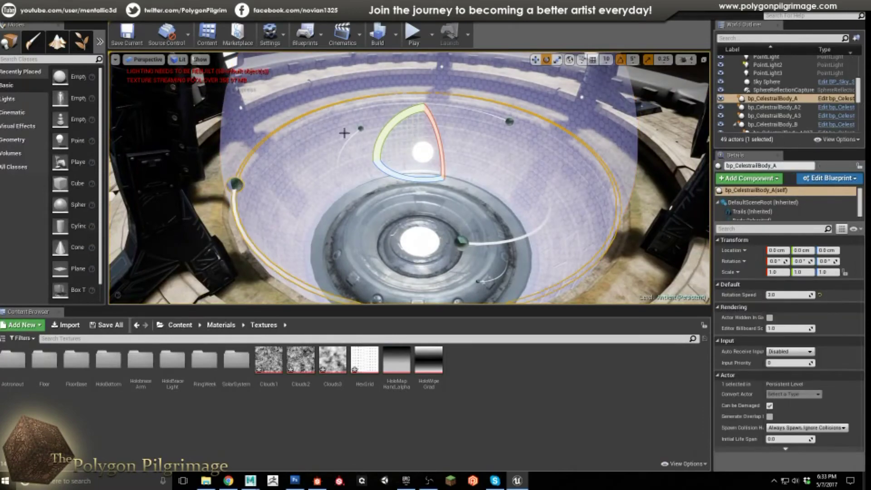
pyautogui.click(414, 34)
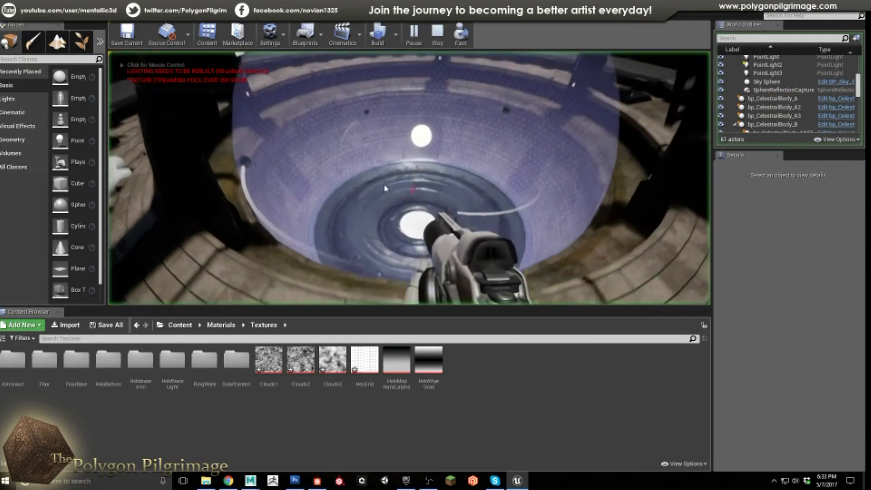
pyautogui.press('w')
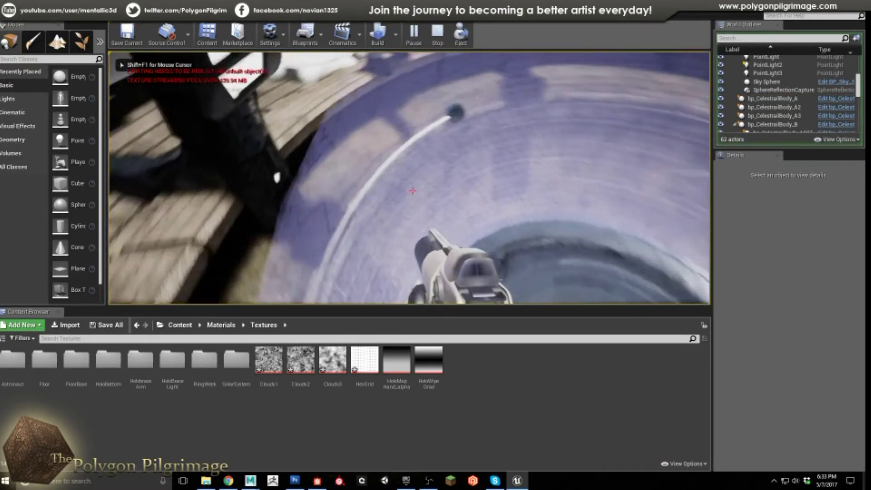
pyautogui.press('w')
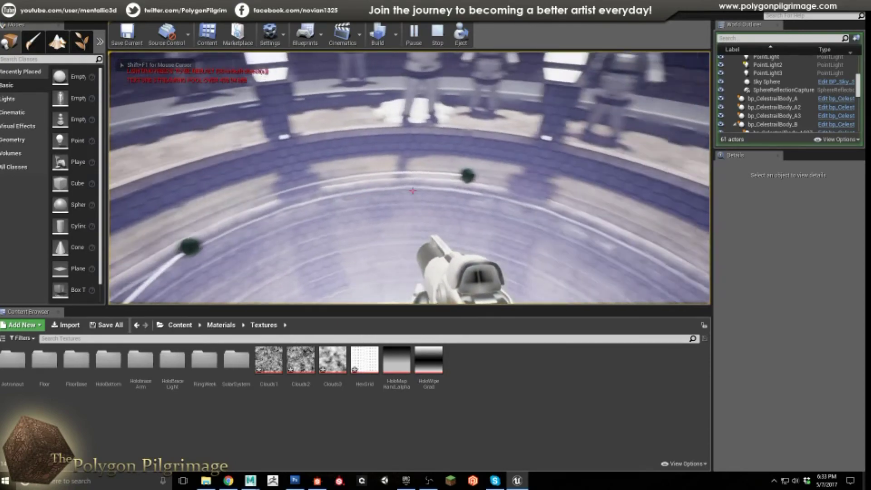
pyautogui.press('w')
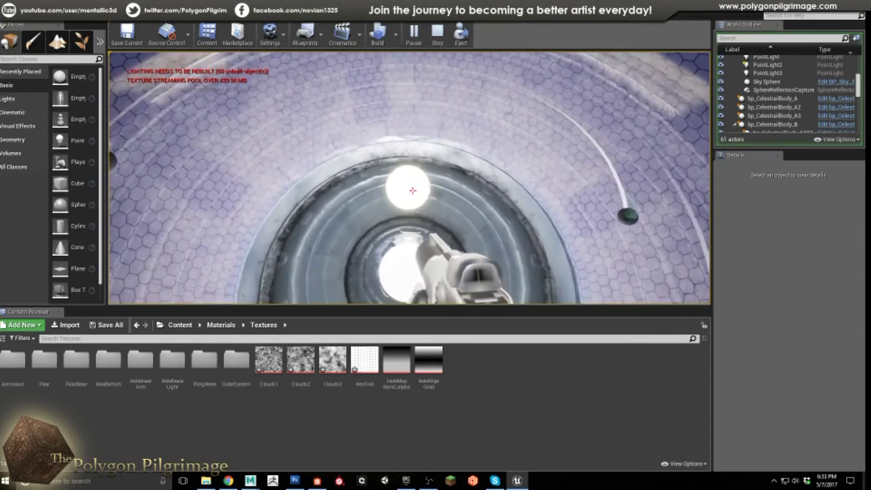
pyautogui.press('w')
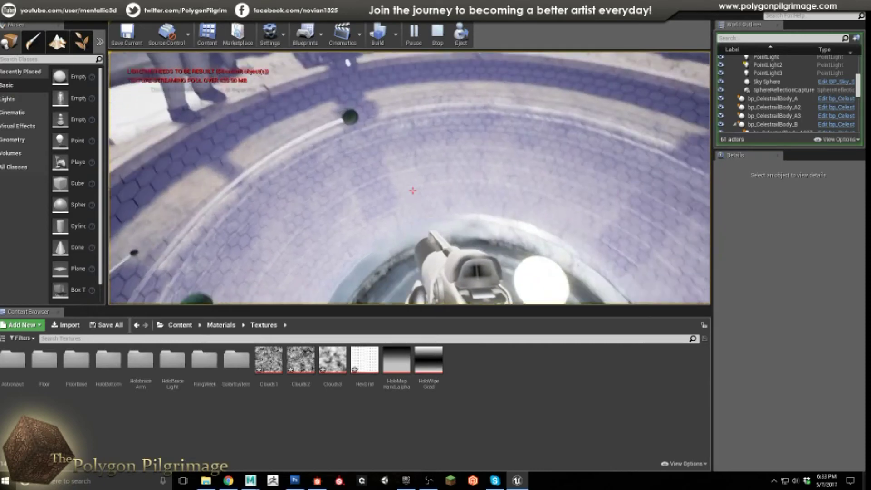
pyautogui.press('space')
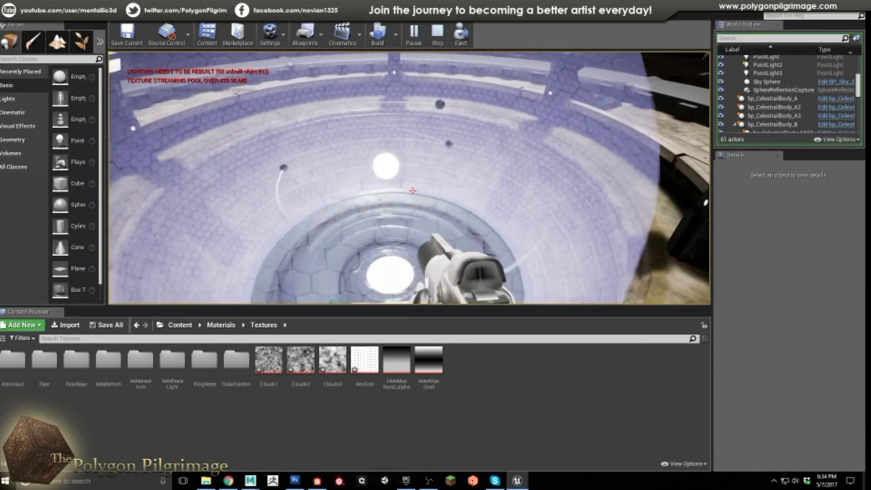
pyautogui.press('s')
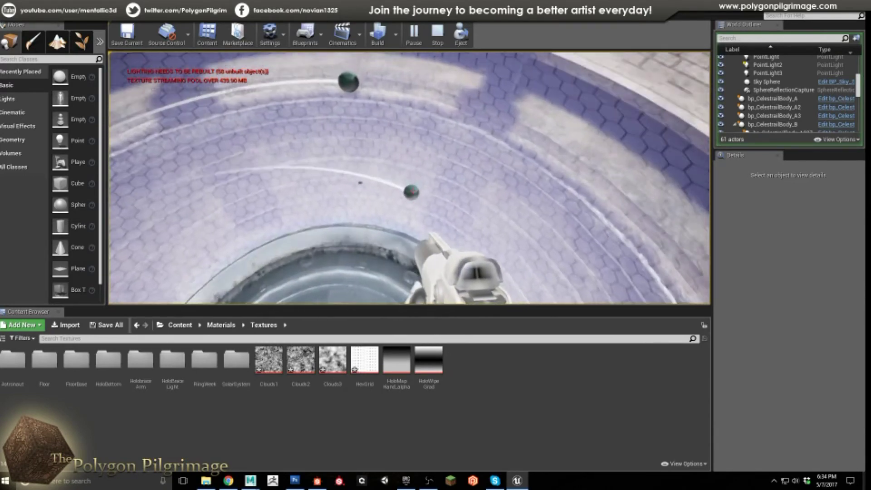
pyautogui.press('s')
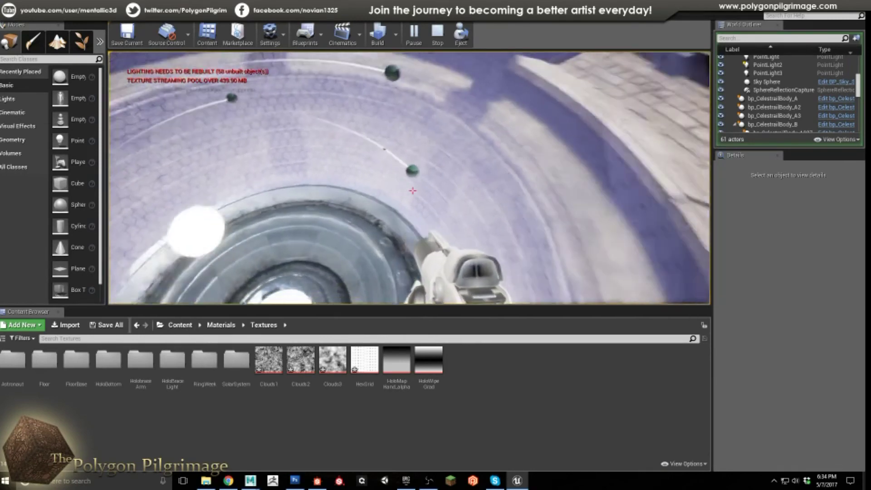
pyautogui.press('Escape')
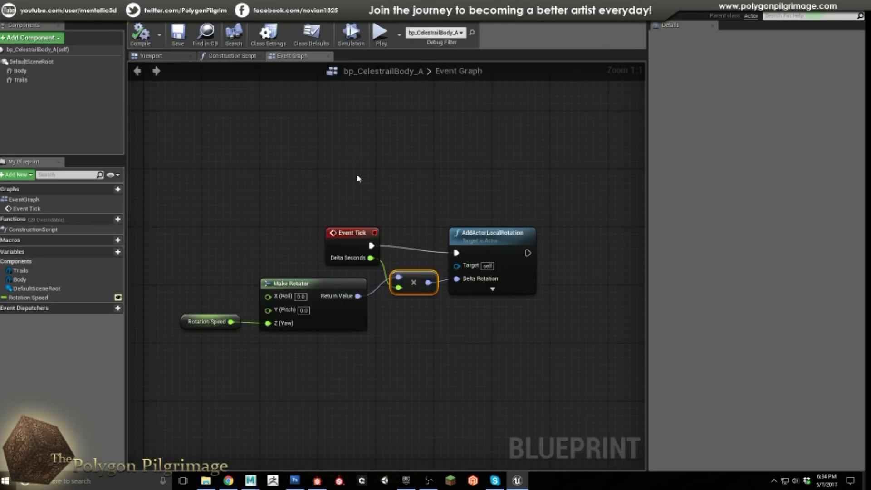
# Toggle the Rotation Speed variable's instance editability off and on again in bp_CelestrailBody_A, and recompile the blueprint.
pyautogui.click(333, 200)
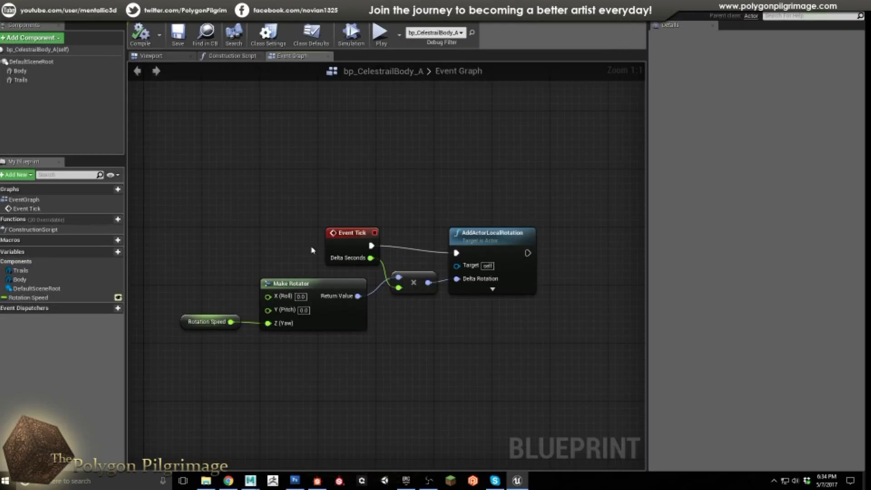
pyautogui.click(118, 297)
pyautogui.click(120, 298)
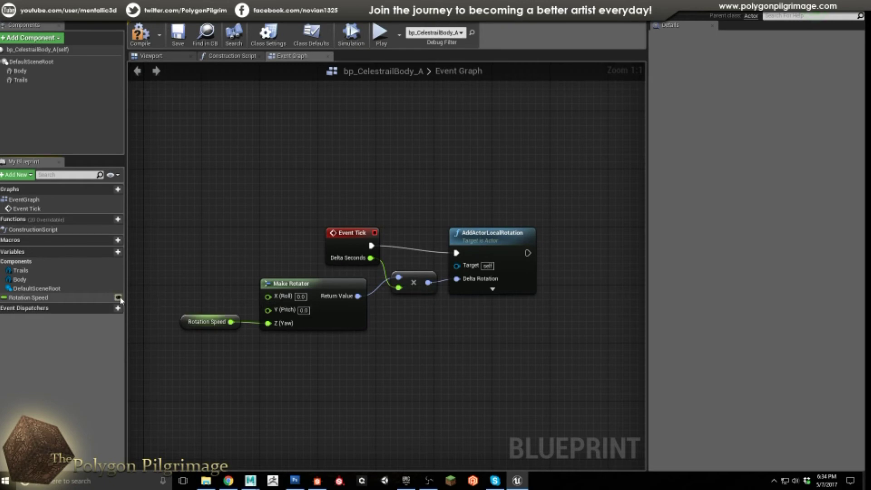
pyautogui.click(140, 36)
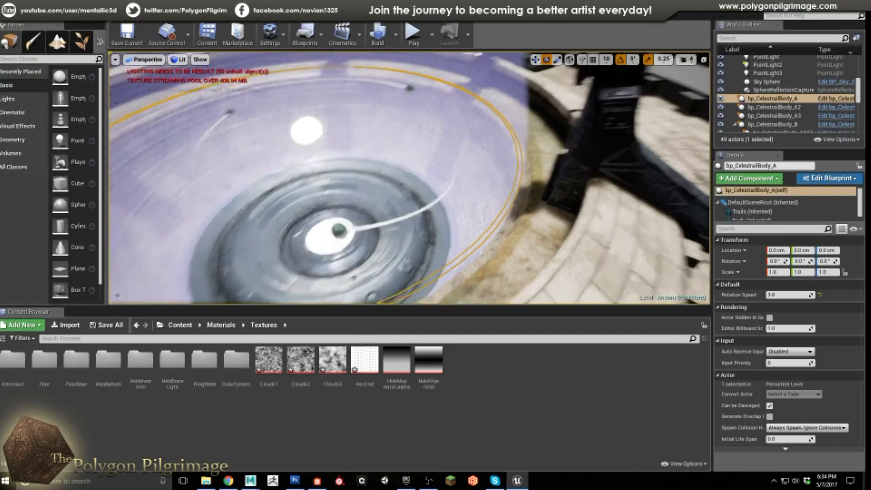
# Examine the selected bp_CelestrailBody_A's exposed Rotation Speed and its orbit around the holographic sun in the level.
pyautogui.moveTo(348, 179); pyautogui.dragTo(348, 193, button='right')
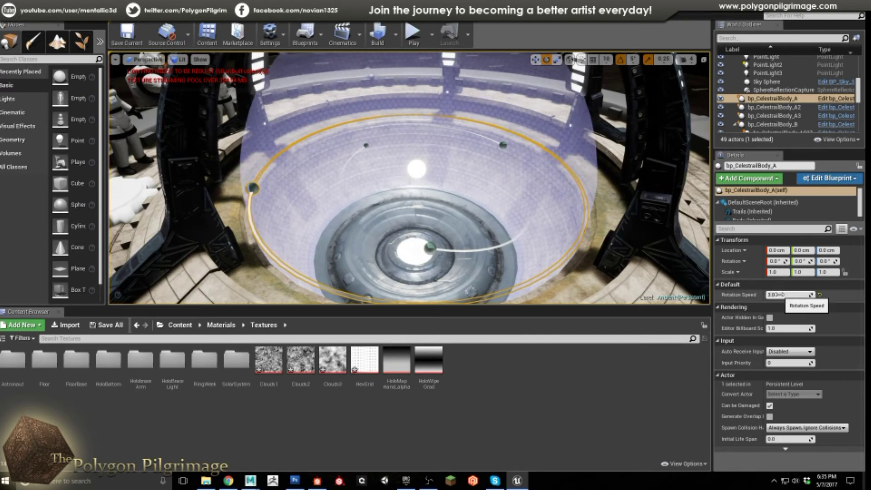
pyautogui.press('w')
pyautogui.moveTo(467, 194)
pyautogui.mouseDown(button='right')
pyautogui.moveTo(477, 179)
pyautogui.moveTo(474, 215)
pyautogui.moveTo(464, 198)
pyautogui.mouseUp(button='right')
pyautogui.press('s')
pyautogui.press('w')
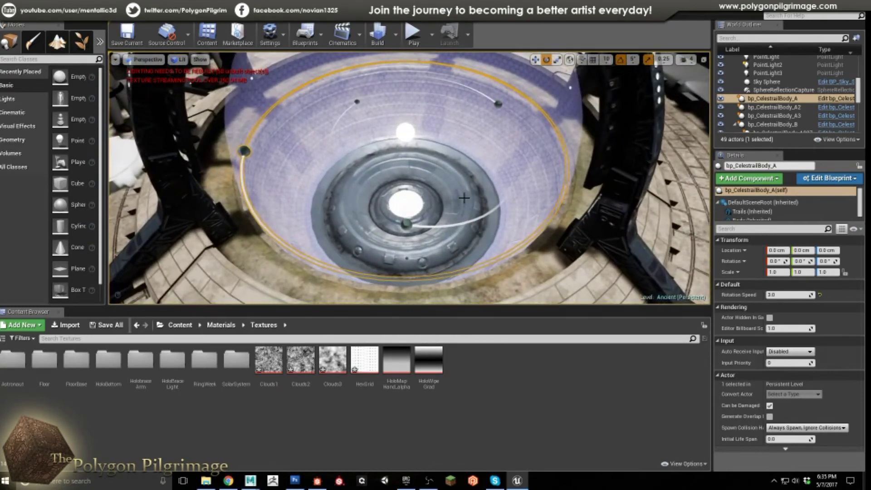
pyautogui.moveTo(463, 198); pyautogui.dragTo(463, 166)
pyautogui.press('s')
pyautogui.moveTo(395, 171); pyautogui.dragTo(401, 159, button='right')
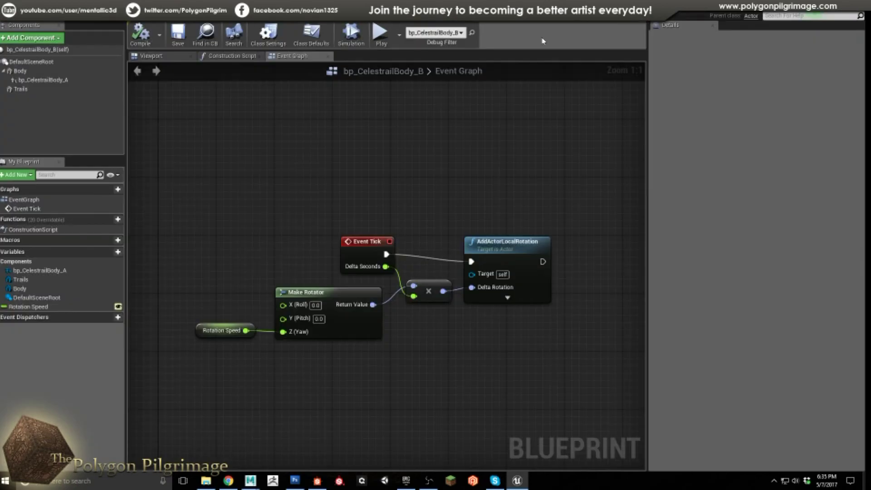
# Show bp_CelestrailBody_B's components in its viewport and examine the planet, its trail and the smaller moon beside it.
pyautogui.click(178, 55)
pyautogui.moveTo(386, 268); pyautogui.dragTo(435, 291, button='right')
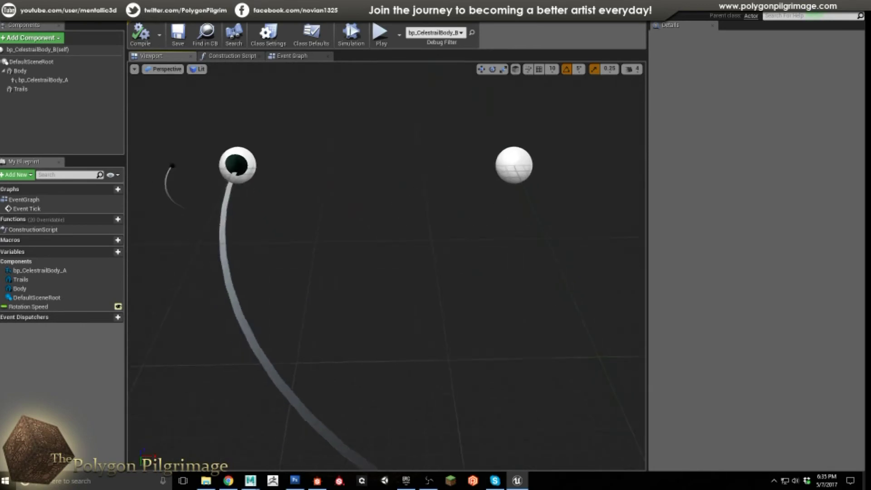
pyautogui.moveTo(340, 177); pyautogui.dragTo(340, 182, button='right')
pyautogui.press('s')
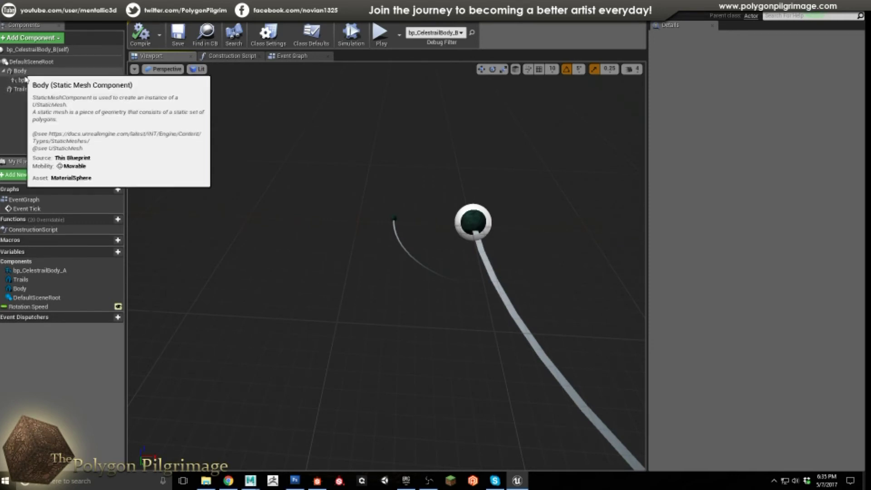
pyautogui.moveTo(405, 271); pyautogui.dragTo(363, 268, button='right')
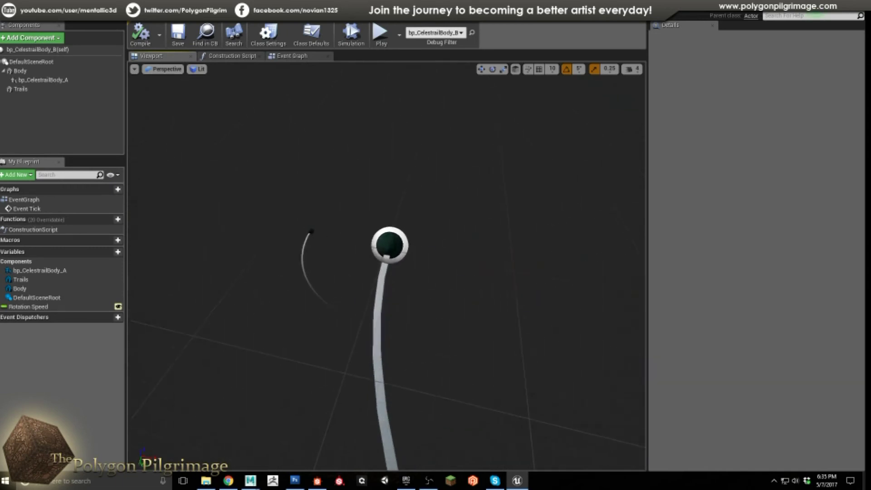
pyautogui.moveTo(414, 242); pyautogui.dragTo(386, 227, button='right')
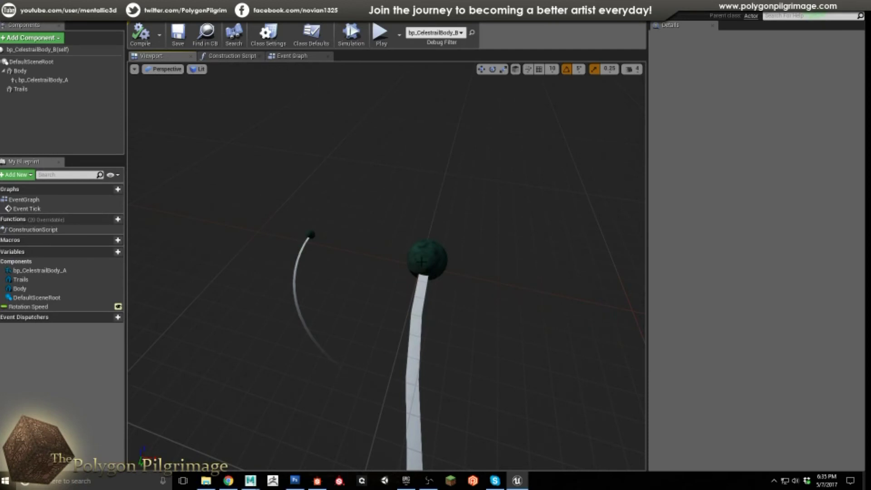
# Select the bp_CelestrailBody_A child actor and inspect its settings and its orbit ring around the Body planet.
pyautogui.click(311, 231)
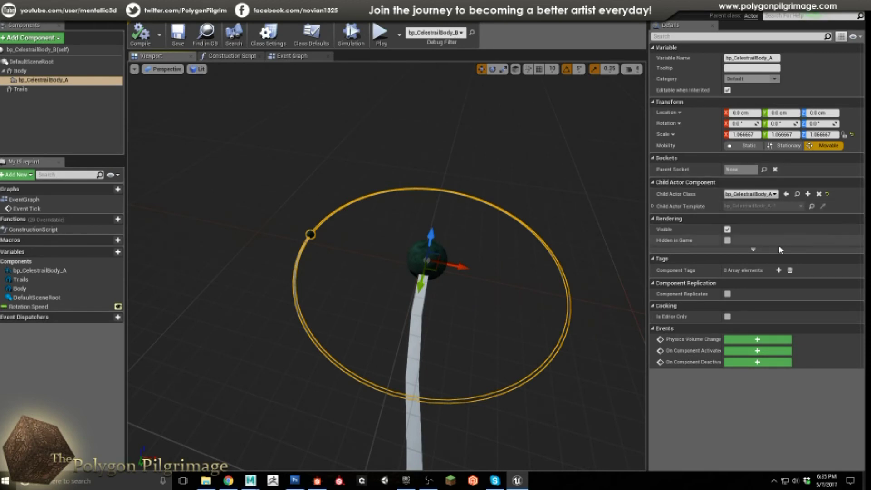
pyautogui.keyDown('alt'); pyautogui.moveTo(386, 243); pyautogui.dragTo(426, 243); pyautogui.keyUp('alt')
pyautogui.scroll(-5, 425, 243)
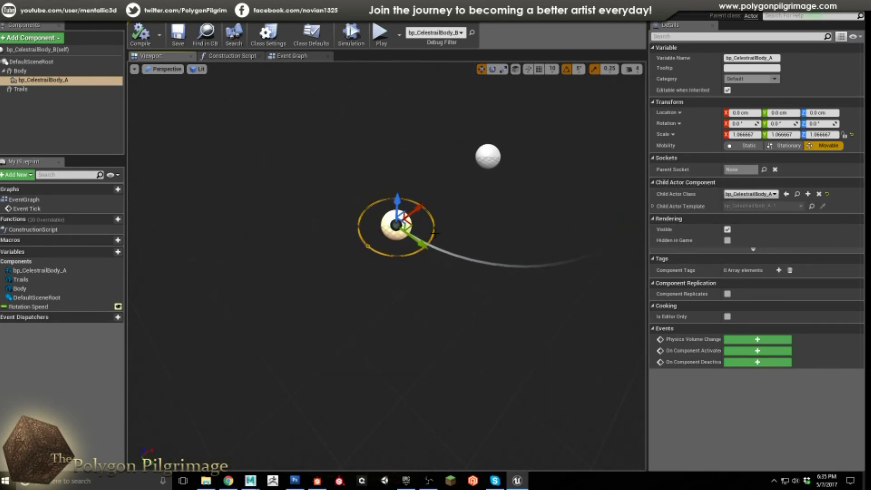
pyautogui.moveTo(481, 248); pyautogui.dragTo(494, 245, button='right')
pyautogui.scroll(5, 454, 236)
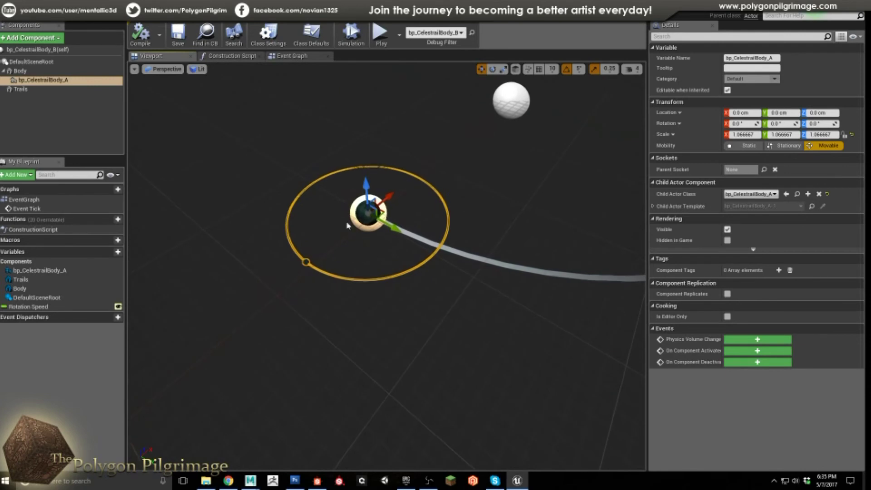
# Check bp_CelestrailBody_B's rotation nodes in the Event Graph, and return to viewing its planet, moon and trail together.
pyautogui.click(291, 56)
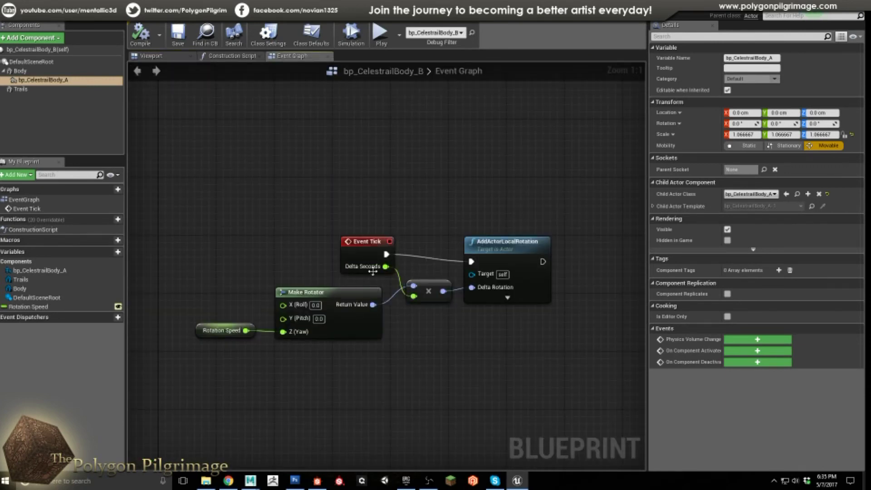
pyautogui.click(174, 57)
pyautogui.moveTo(502, 182); pyautogui.dragTo(346, 245, button='right')
pyautogui.scroll(-5, 370, 222)
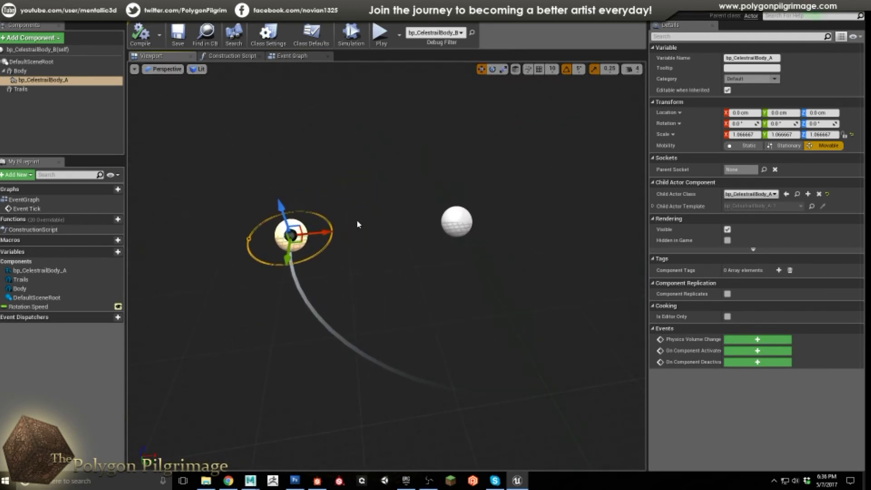
# Compile bp_CelestrailBody_B, and go back to the level to view the holographic solar system as a whole.
pyautogui.click(143, 38)
pyautogui.click(63, 10)
pyautogui.moveTo(338, 162)
pyautogui.mouseDown(button='right')
pyautogui.moveTo(337, 153)
pyautogui.moveTo(341, 186)
pyautogui.moveTo(340, 154)
pyautogui.mouseUp(button='right')
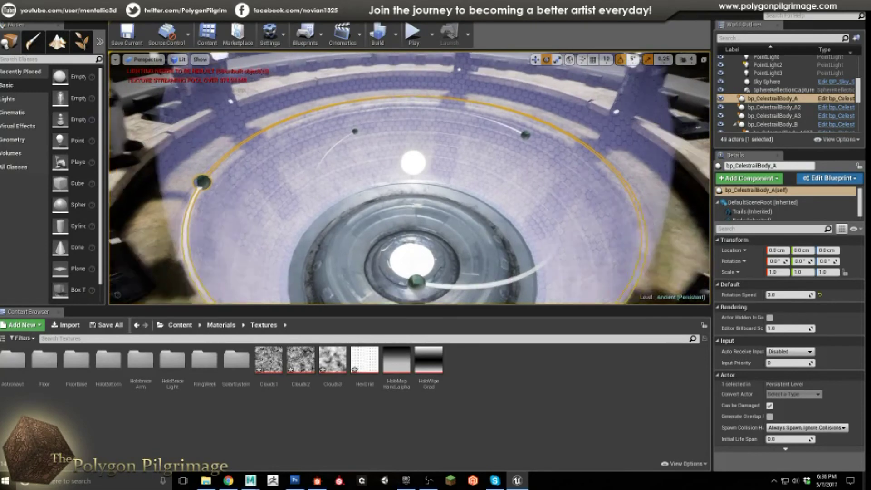
pyautogui.moveTo(410, 174); pyautogui.dragTo(410, 176, button='right')
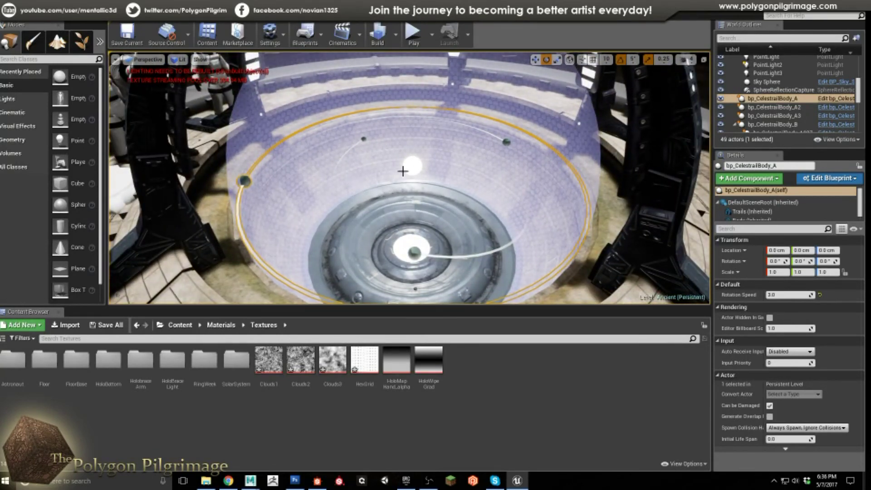
# Play the level full screen from a close view over the holographic solar system.
pyautogui.moveTo(441, 150); pyautogui.dragTo(308, 143, button='right')
pyautogui.moveTo(429, 170); pyautogui.dragTo(363, 162, button='right')
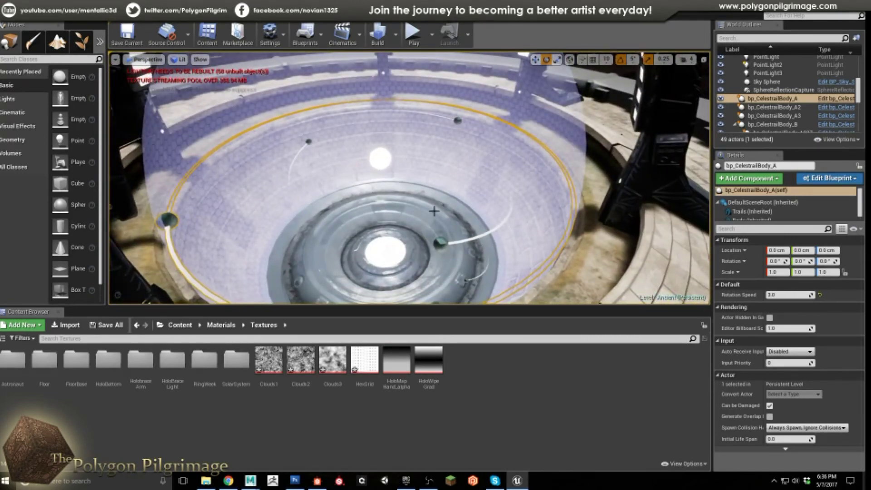
pyautogui.moveTo(435, 229); pyautogui.dragTo(487, 200, button='right')
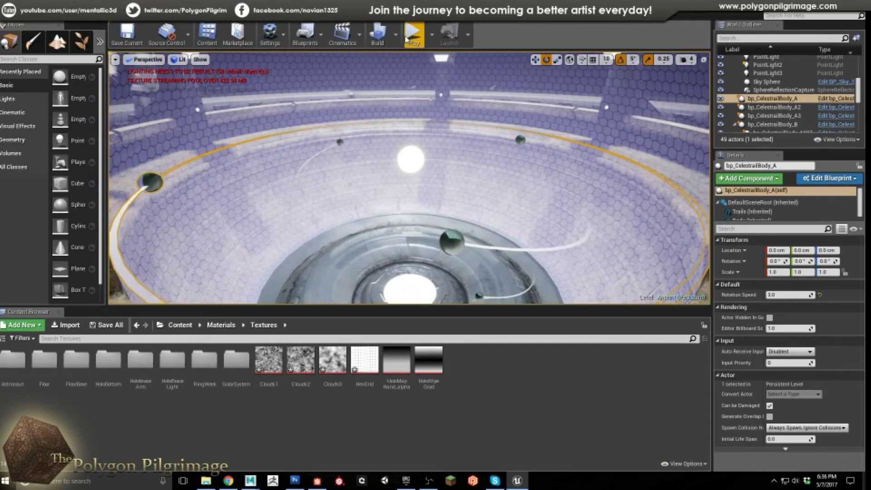
pyautogui.moveTo(411, 136)
pyautogui.mouseDown(button='right')
pyautogui.moveTo(411, 127)
pyautogui.moveTo(402, 136)
pyautogui.mouseUp(button='right')
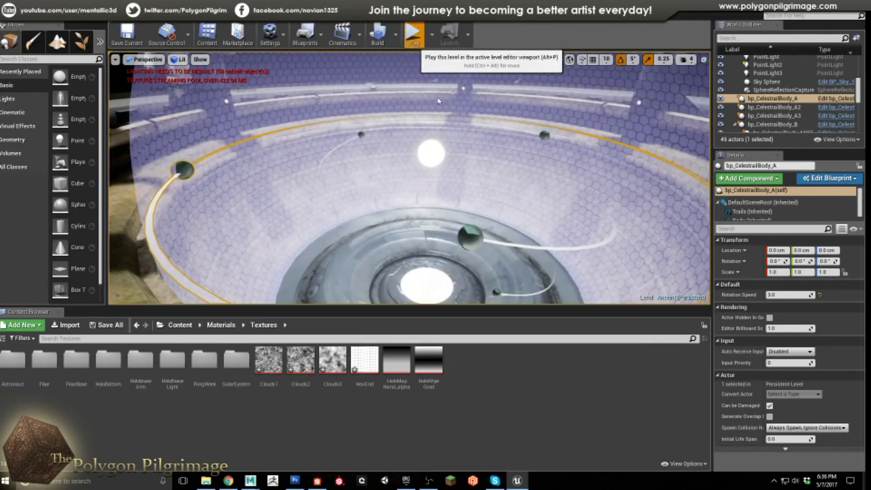
pyautogui.click(413, 35)
pyautogui.press('F11')
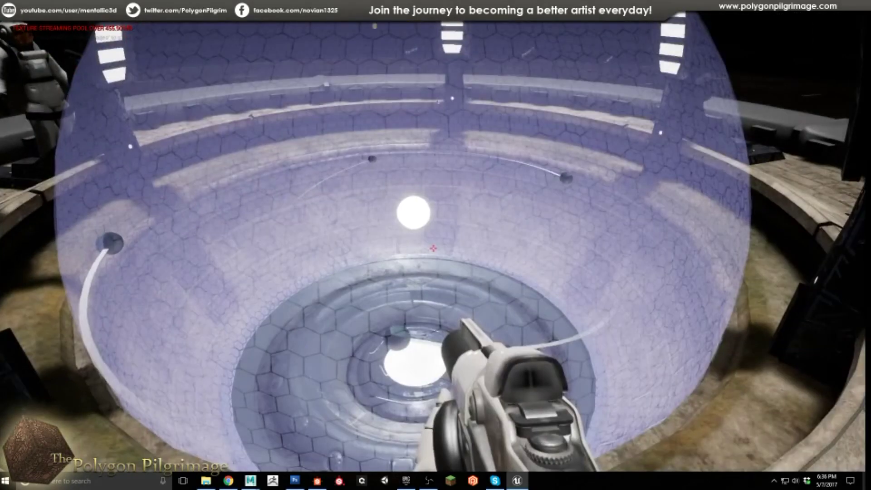
# Back away from the running hologram, and approach it again beside the pointing astronaut to examine the orbiting planets and their trails.
pyautogui.press('s')
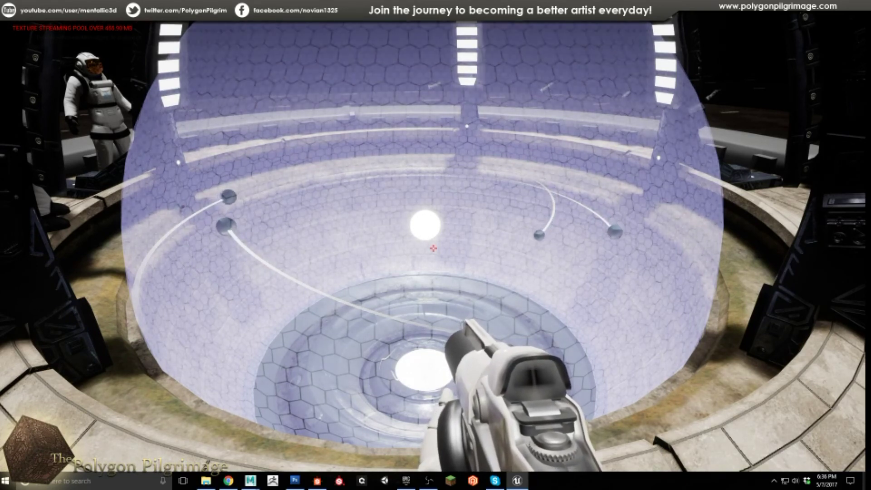
pyautogui.press('s')
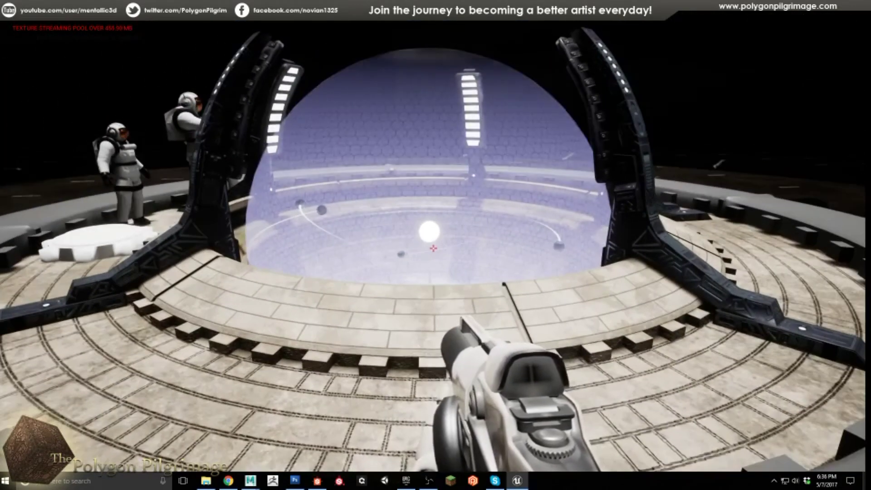
pyautogui.press('w')
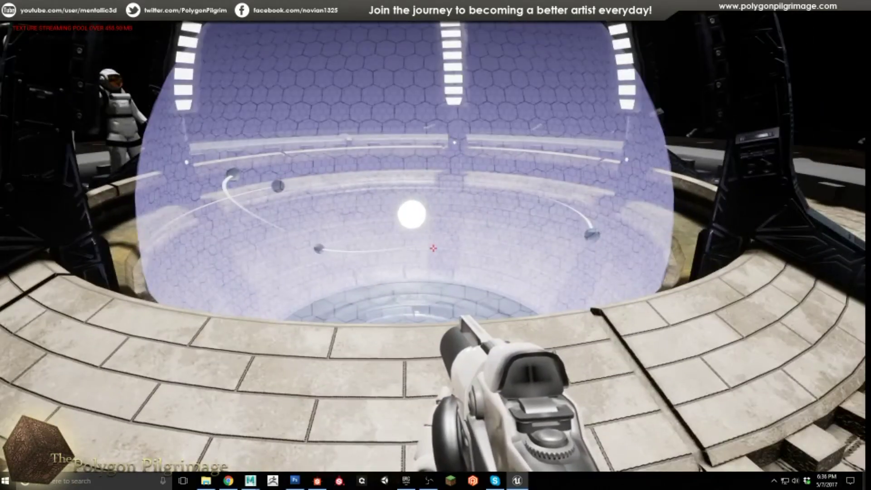
pyautogui.press('a')
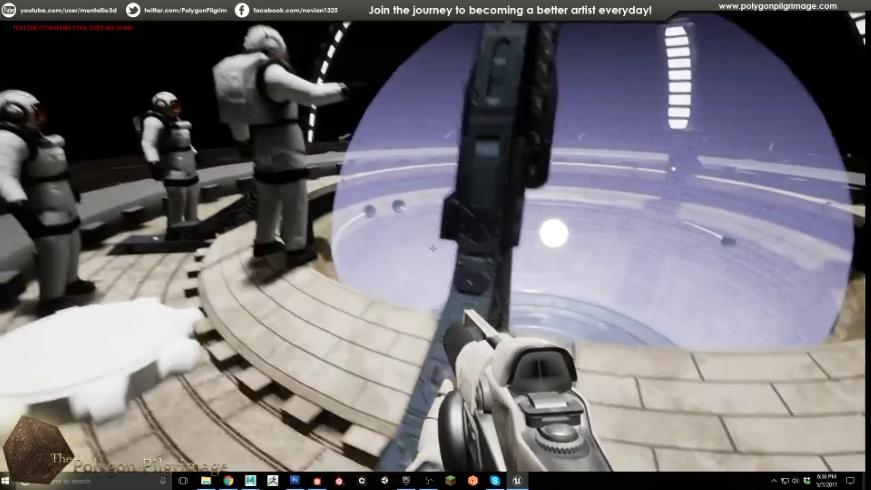
pyautogui.press('w')
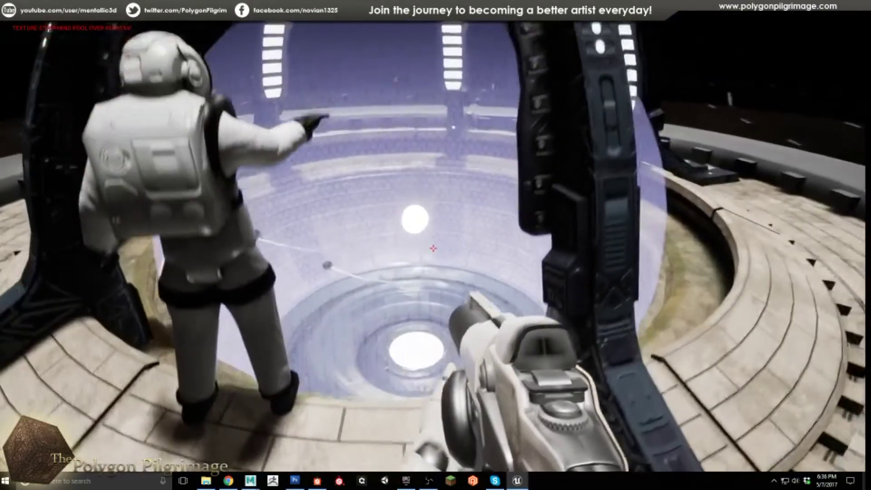
pyautogui.press('w')
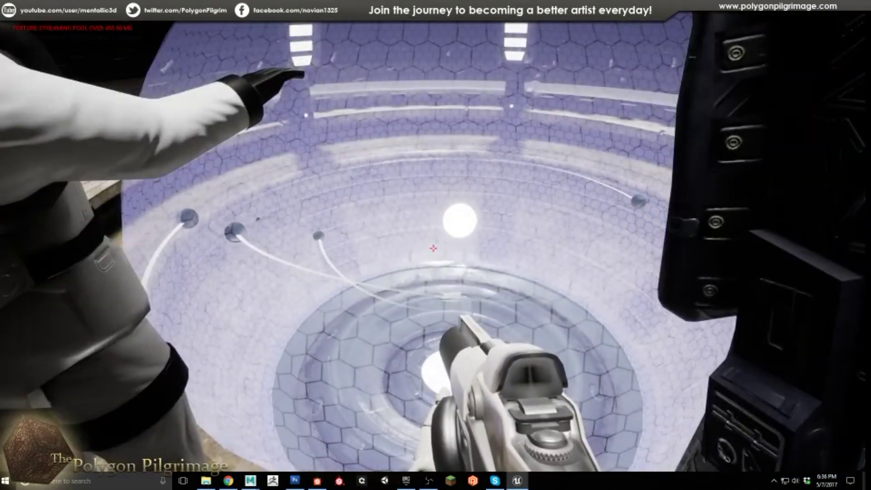
pyautogui.press('w')
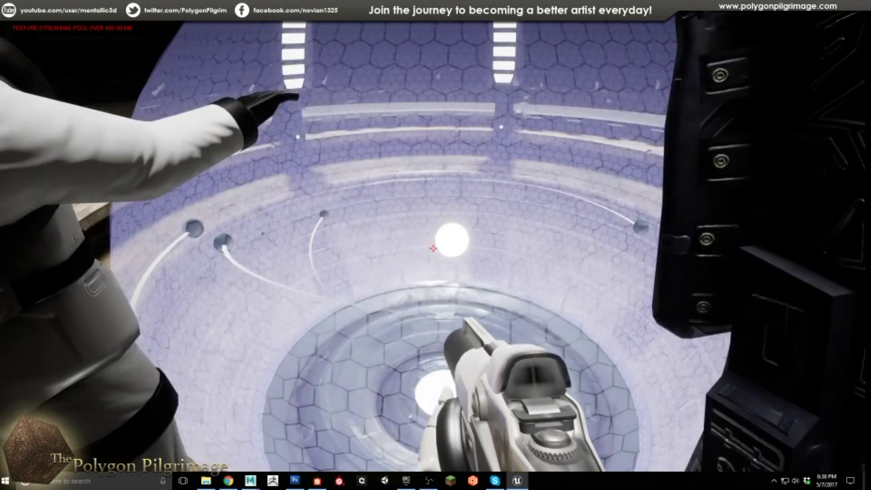
# Walk around the dome to watch the planets orbit from other sides, and end the play session.
pyautogui.press('s')
pyautogui.press('d')
pyautogui.press('w')
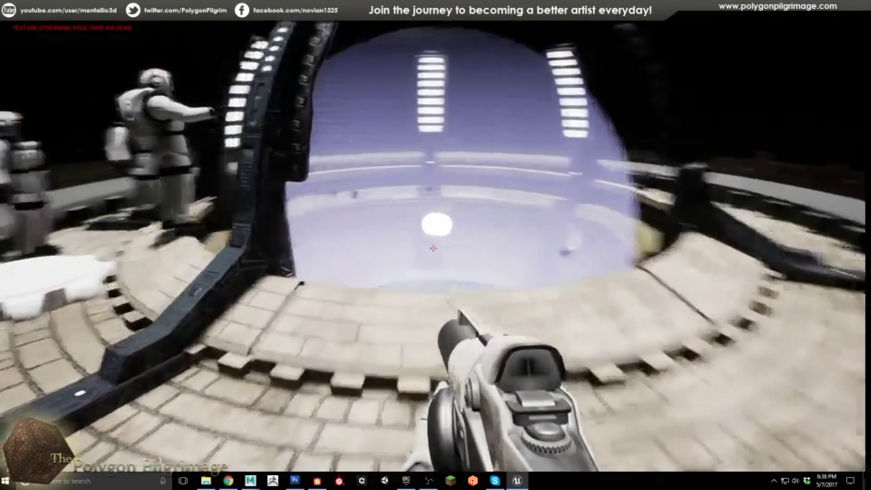
pyautogui.press('w')
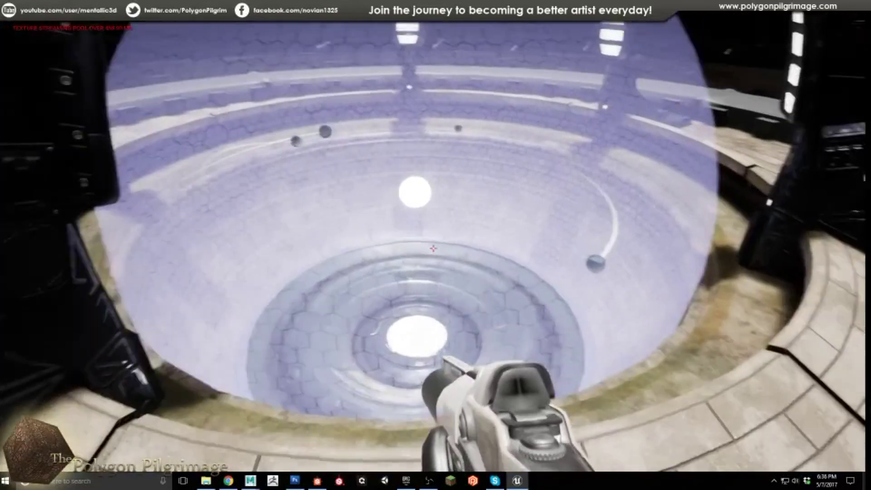
pyautogui.press('s')
pyautogui.press('w')
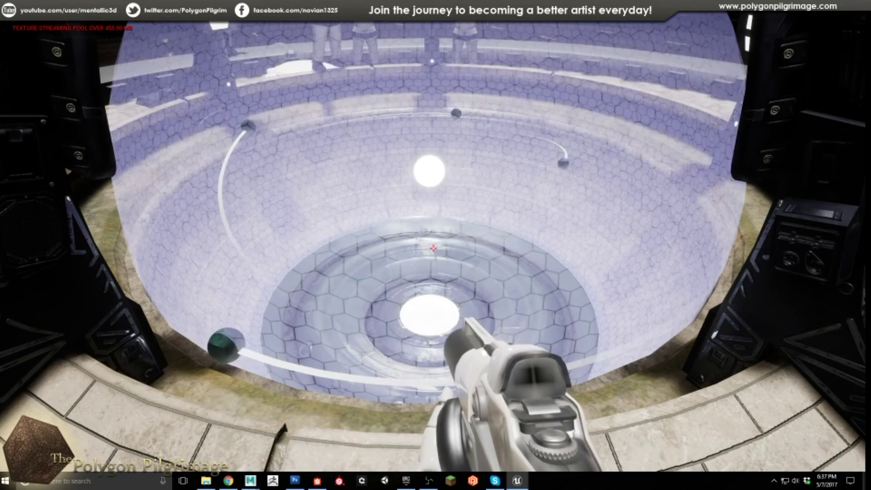
pyautogui.press('s')
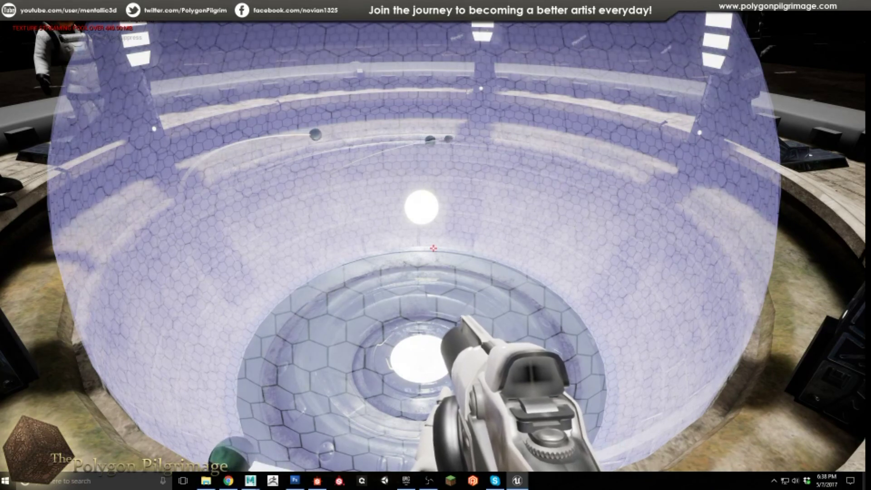
pyautogui.press('Escape')
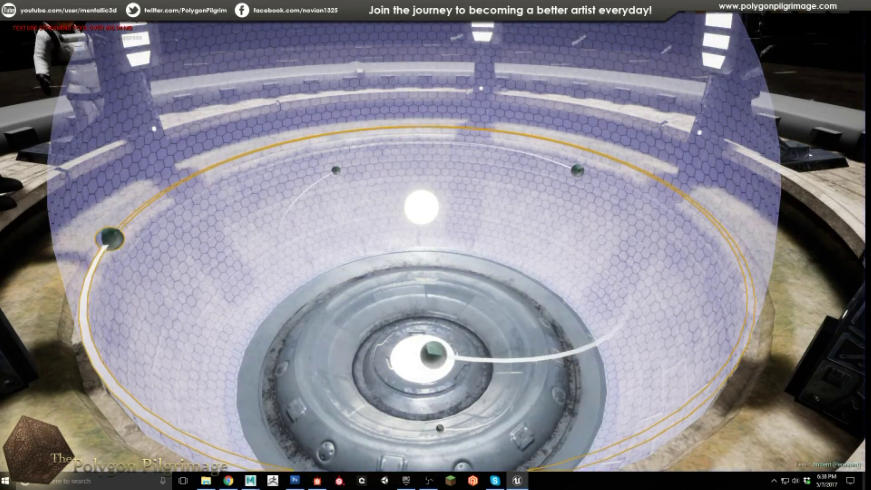